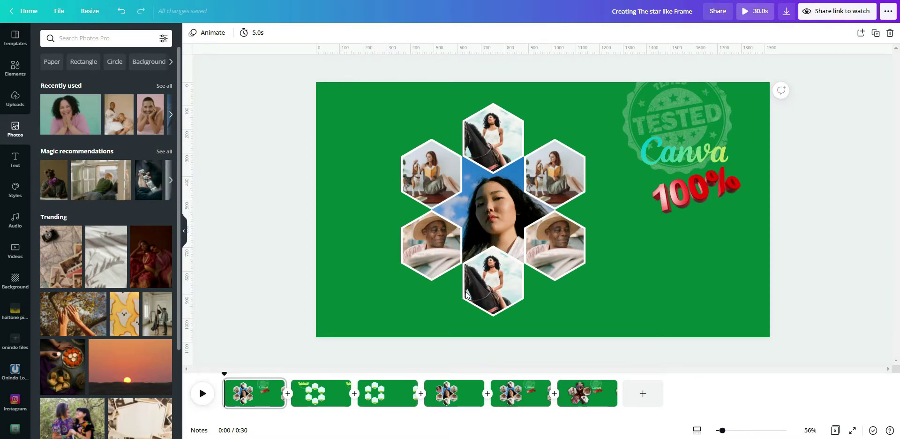
Examine the star-like frame reference photo in the Canva Design Circle Facebook group and the finished hexagon collage on the design's first page
click(369, 103)
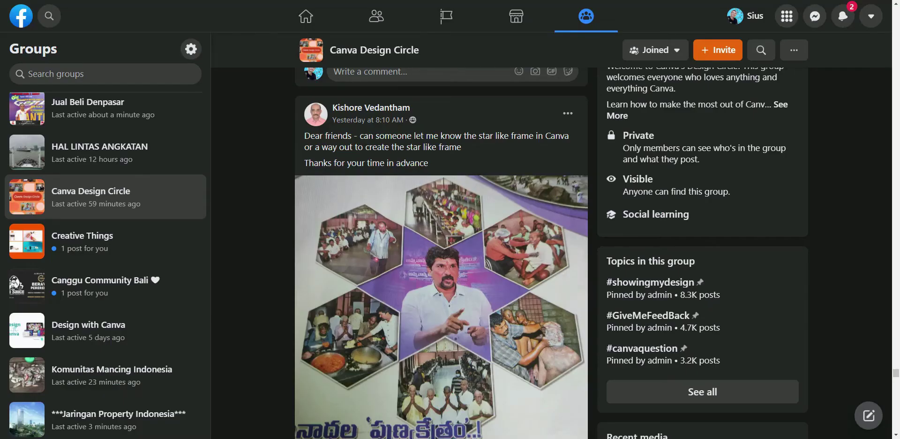
mouse_move(359, 114)
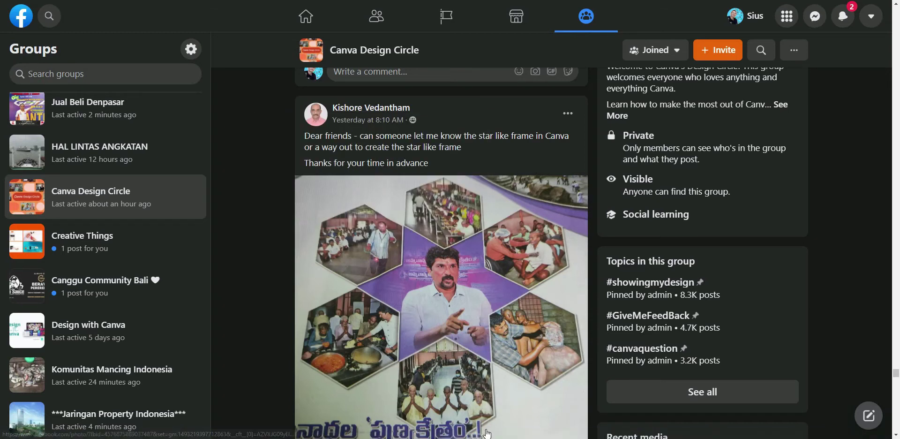
mouse_move(493, 433)
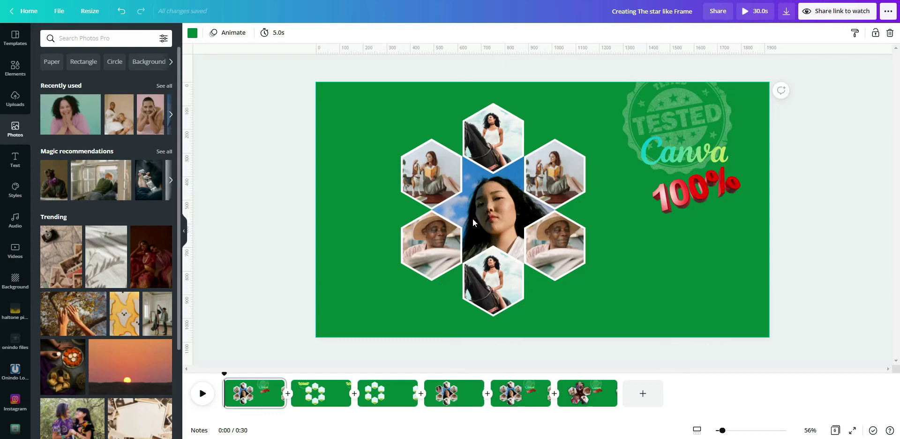
drag(353, 99, 595, 318)
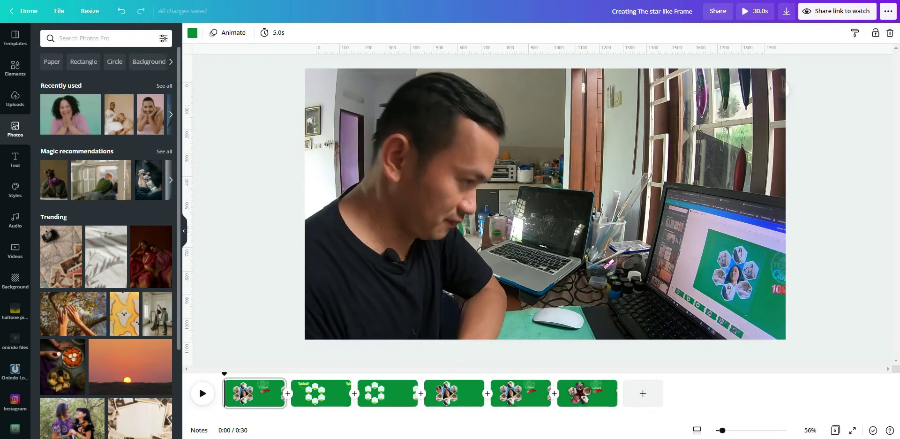
drag(595, 318, 595, 318)
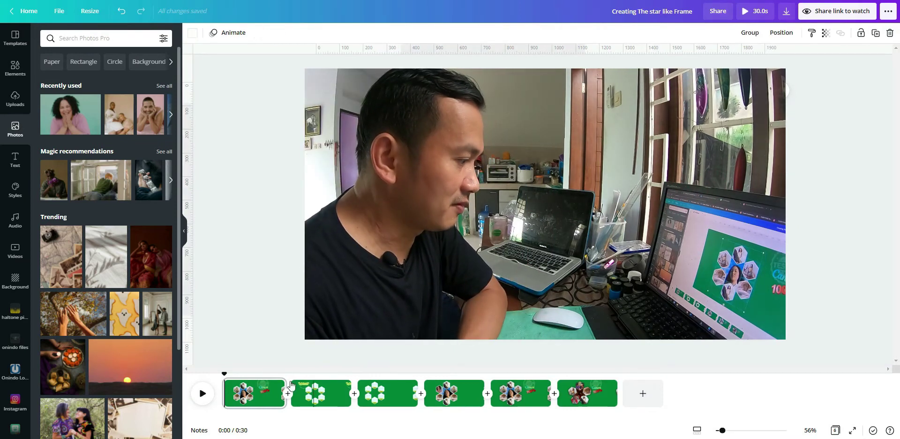
Open the second page and search the elements for "Preschool geometric shape illustration"
click(252, 392)
click(317, 393)
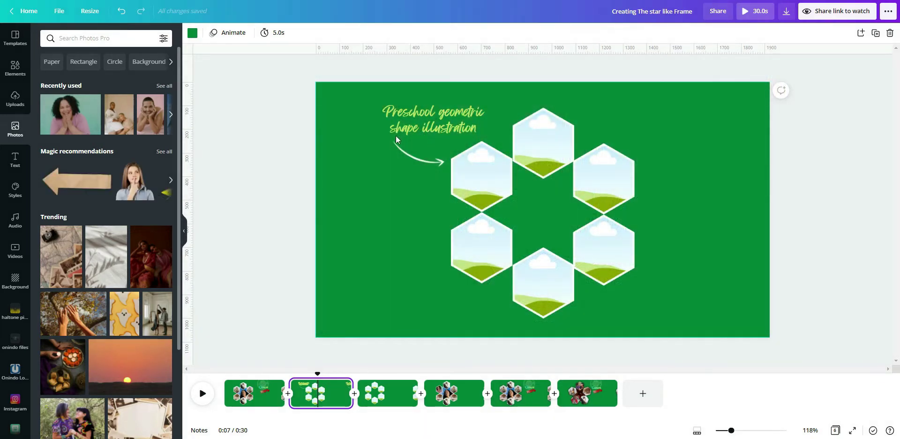
click(488, 176)
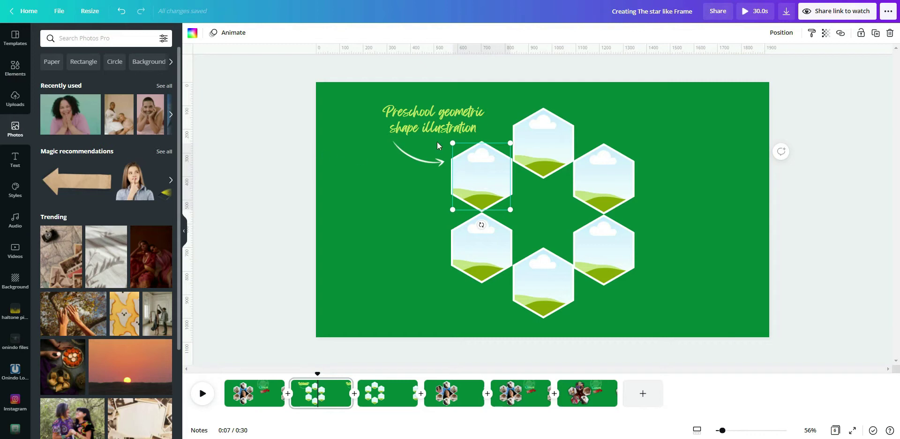
click(439, 126)
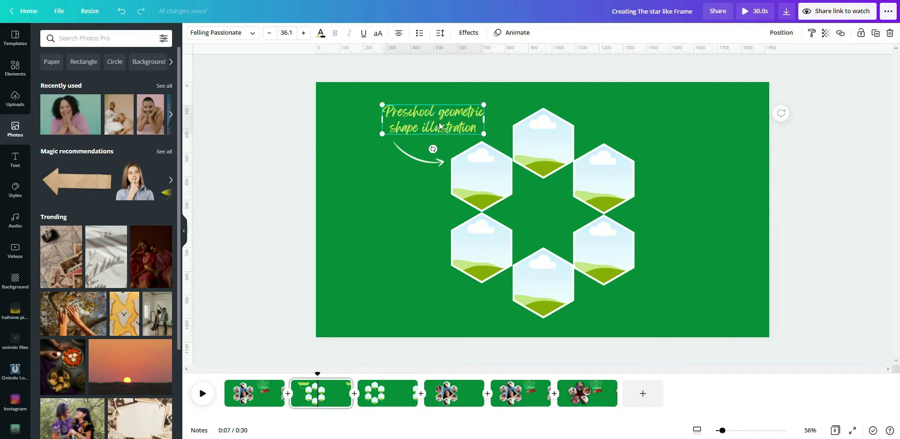
click(21, 73)
click(89, 40)
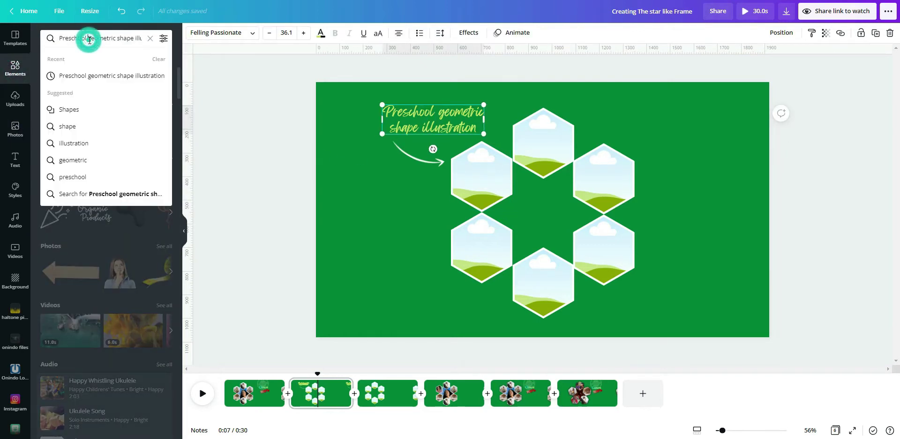
click(234, 91)
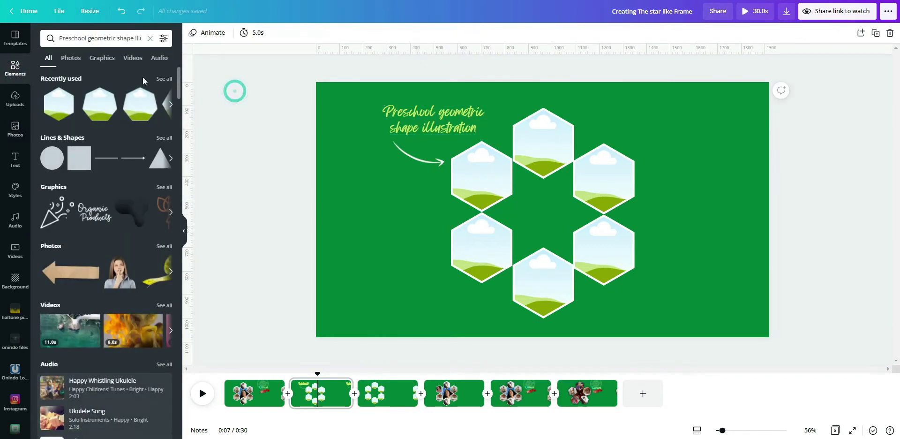
Add the hexagon frame to the second page, place it left of the six-frame ring and shrink it slightly
click(56, 104)
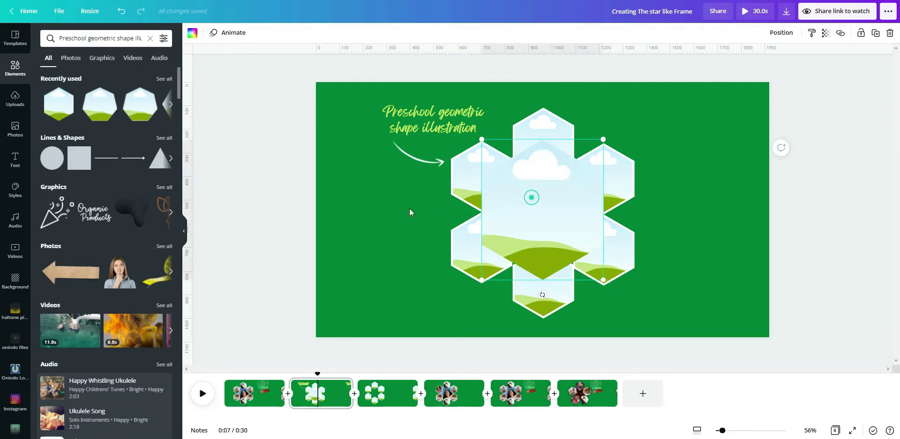
drag(530, 197, 371, 218)
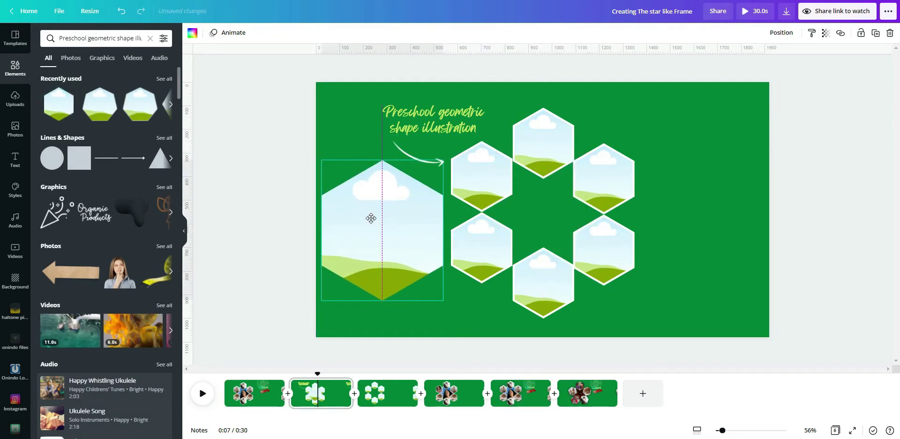
click(445, 280)
click(477, 283)
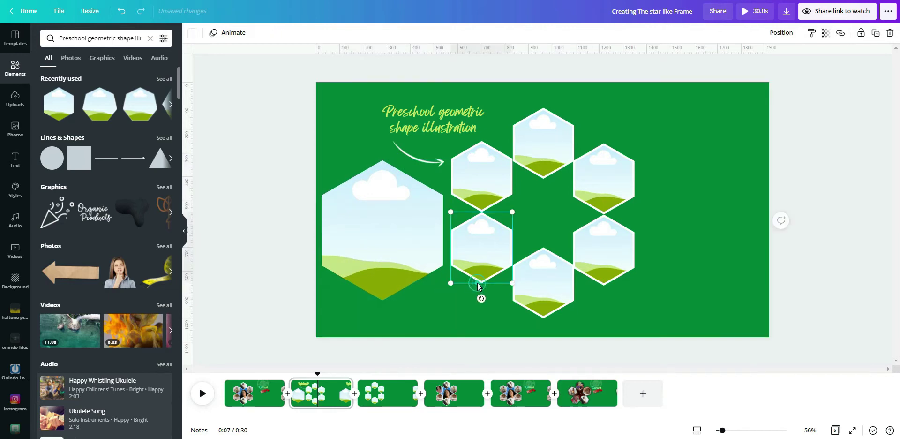
click(374, 230)
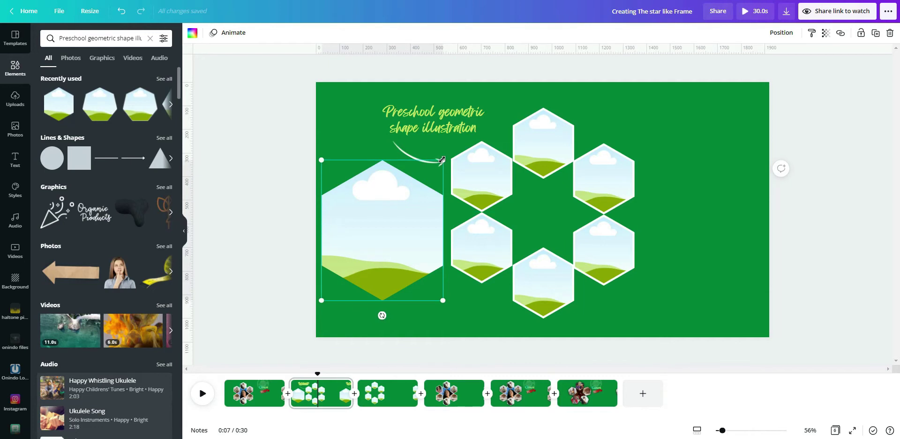
drag(442, 160, 429, 177)
Duplicate the large hexagon frame to the right of the ring and colour the copy white
click(375, 220)
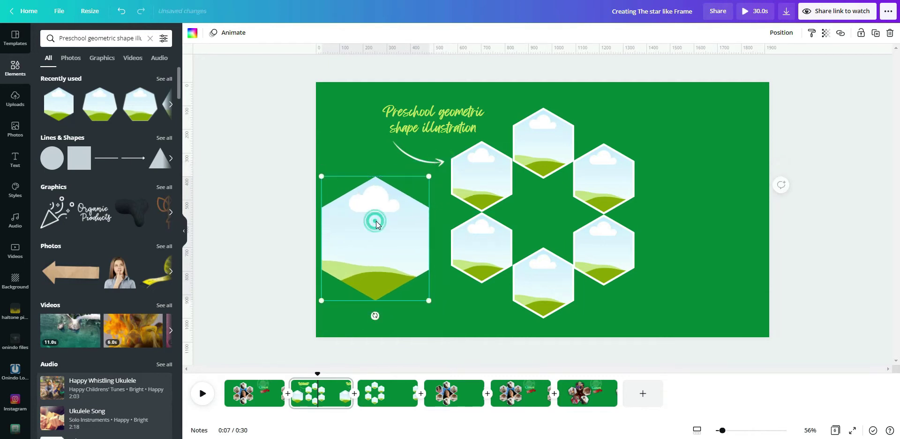
drag(376, 221, 698, 201)
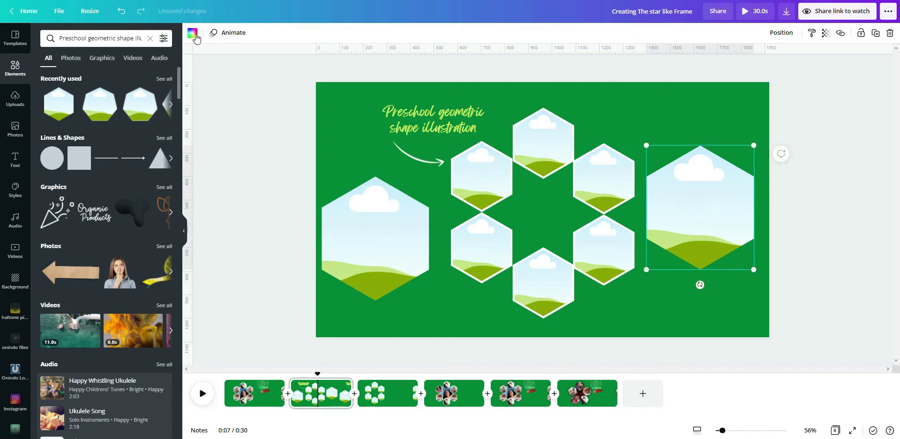
click(193, 33)
click(161, 79)
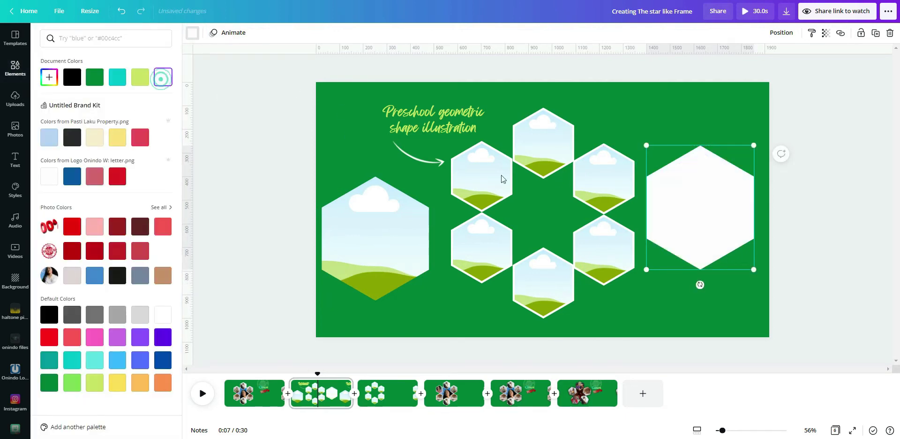
Move the uncoloured hexagon frame over the white one and bring it forward in front of it
click(394, 241)
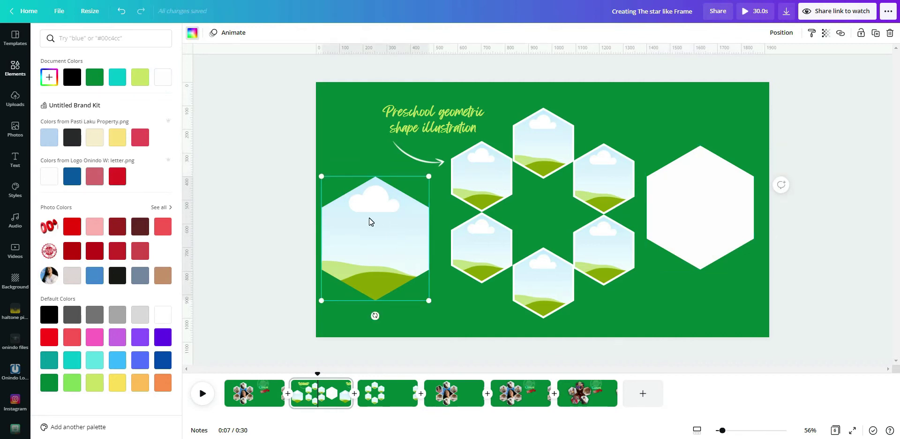
right_click(364, 236)
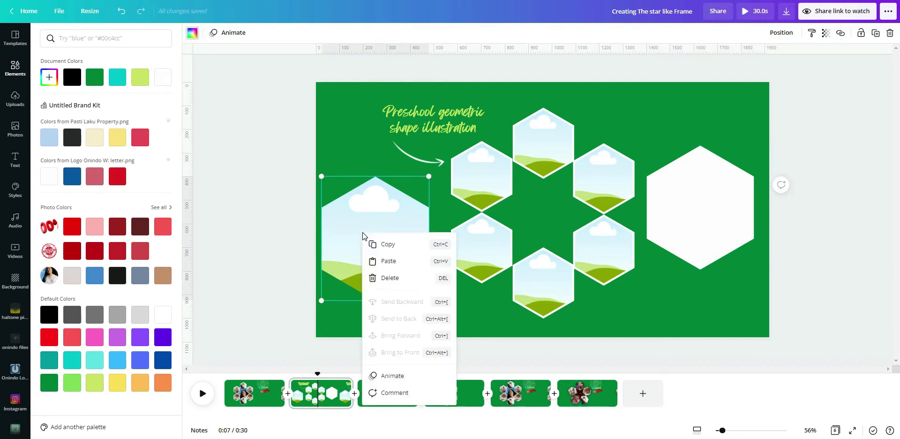
click(352, 217)
drag(350, 218, 675, 136)
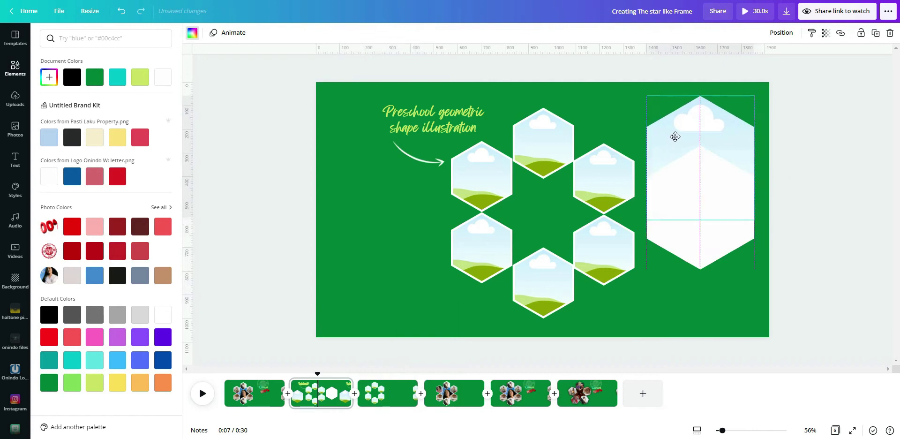
click(782, 32)
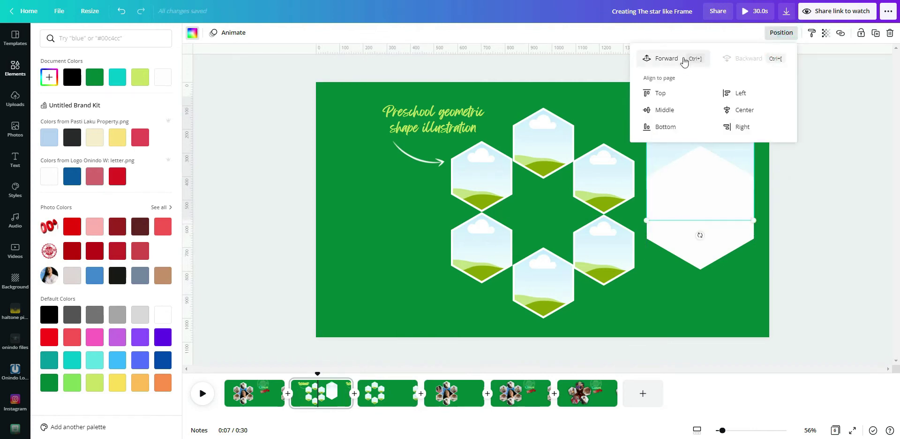
click(665, 58)
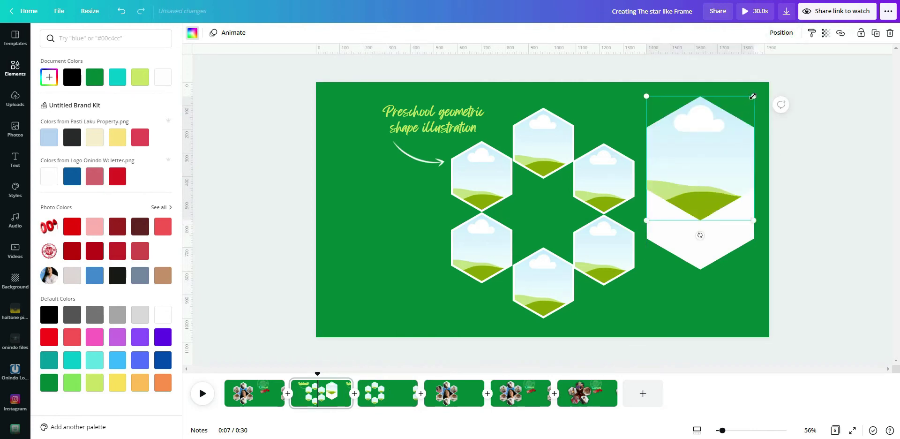
Resize the front hexagon frame slightly smaller than the white one and centre it so an even white border remains
drag(752, 96, 739, 123)
drag(692, 152, 704, 193)
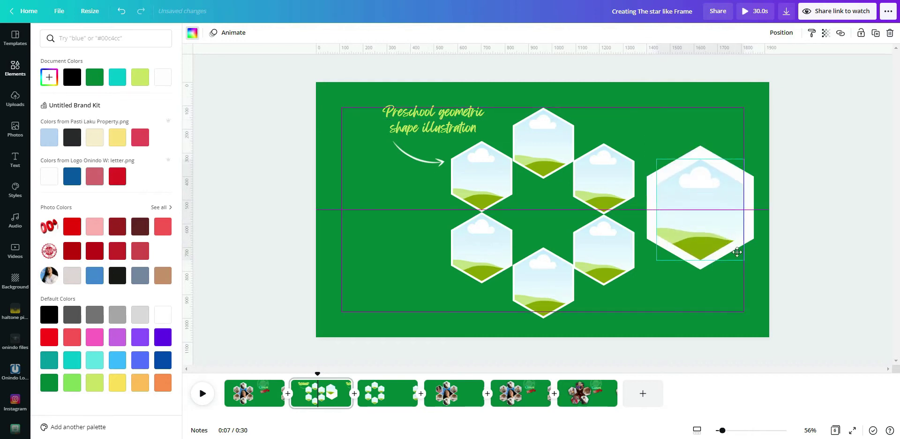
drag(743, 260, 753, 269)
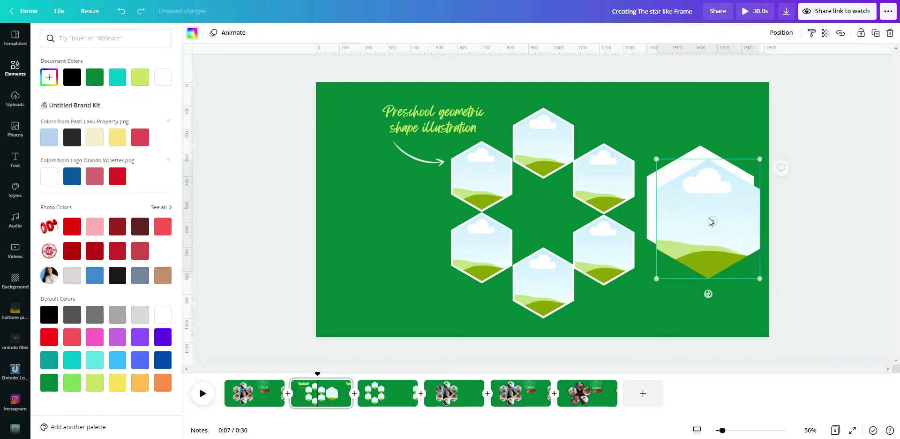
drag(713, 220, 743, 223)
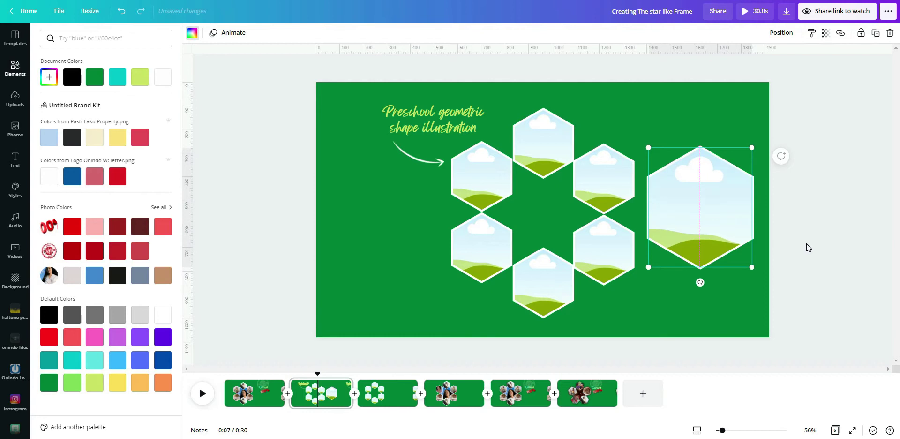
click(725, 298)
click(692, 298)
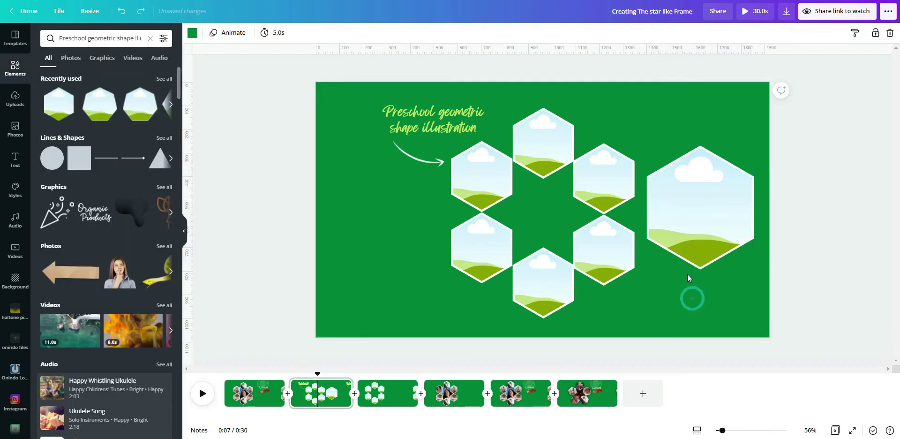
Delete the large hexagon frame and its white backing hexagon from the second page
click(704, 214)
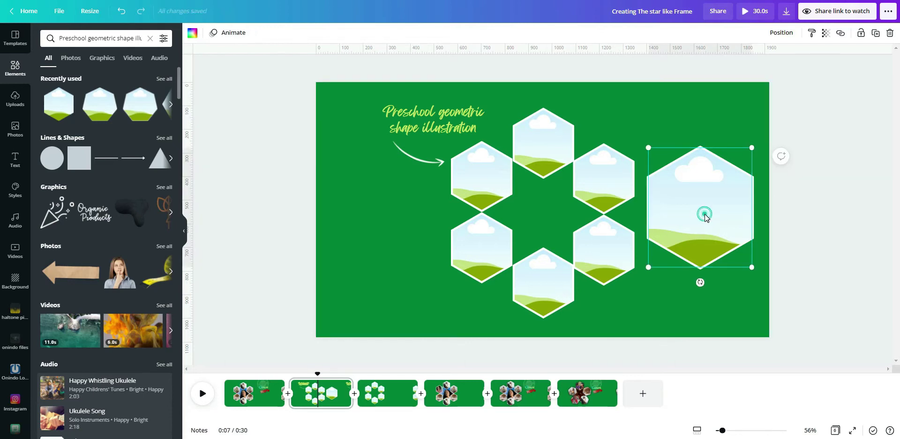
click(390, 179)
click(706, 202)
key(Delete)
key(Delete)
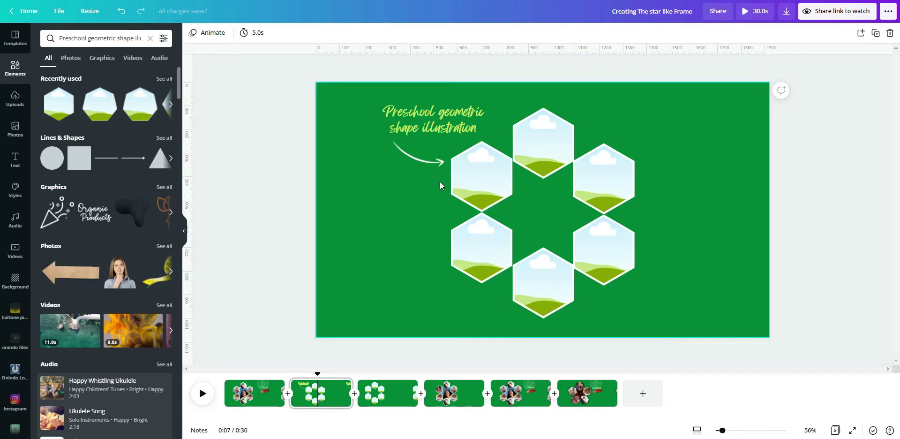
click(465, 179)
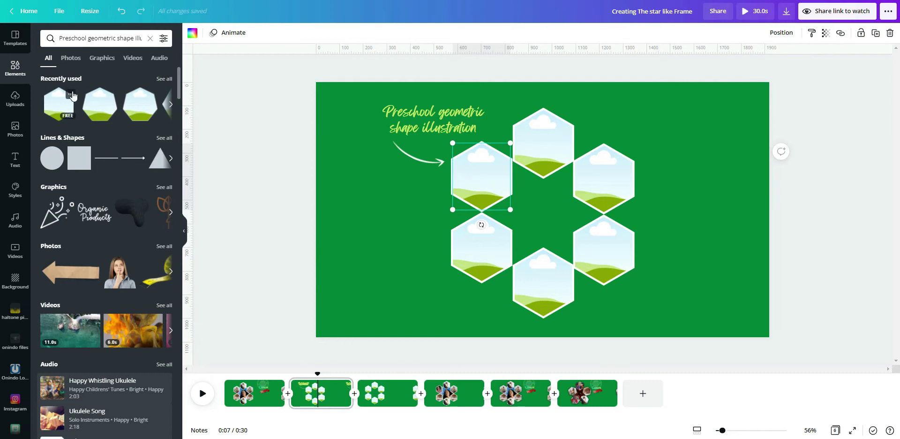
click(650, 201)
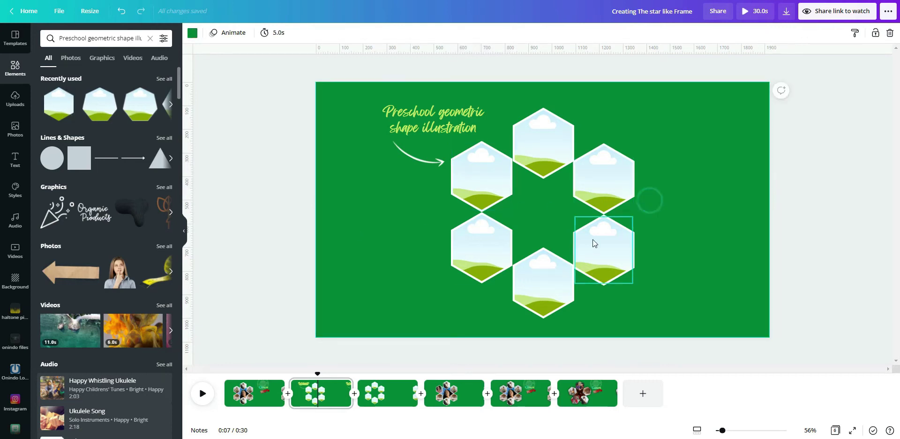
On the third page, separate the picture frame group from the white hexagon group, placing the frames right and the white hexagons left
click(398, 399)
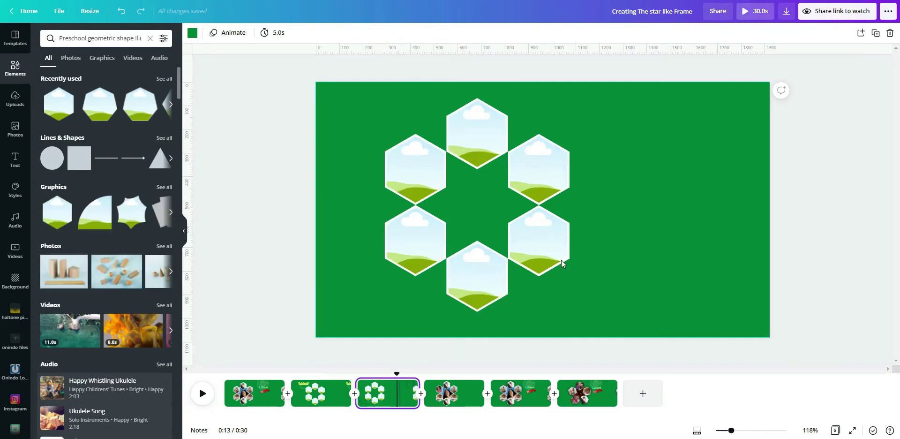
click(673, 201)
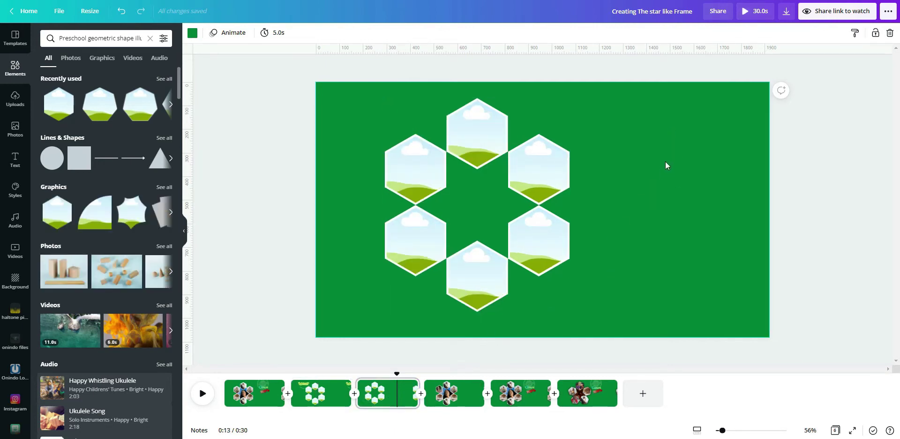
drag(665, 105, 822, 256)
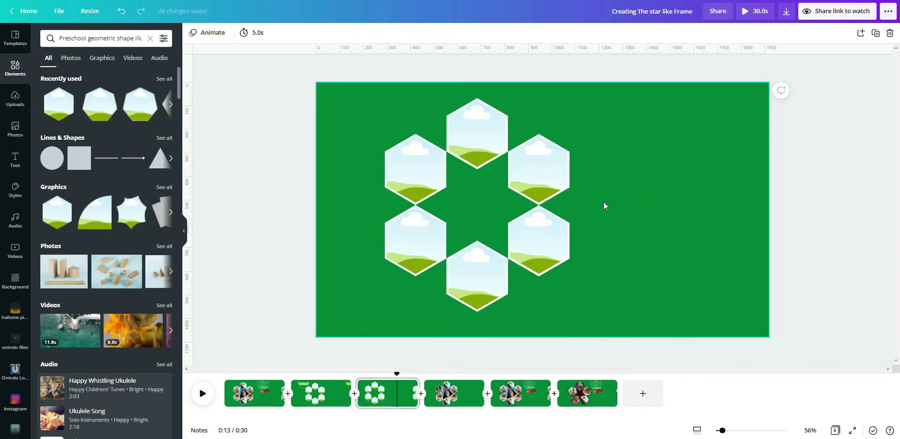
click(422, 235)
drag(602, 237, 609, 233)
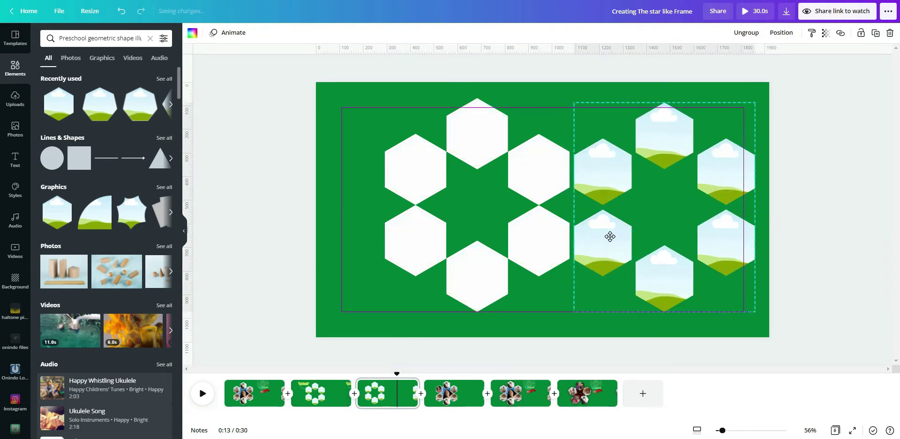
click(413, 194)
drag(415, 193, 375, 189)
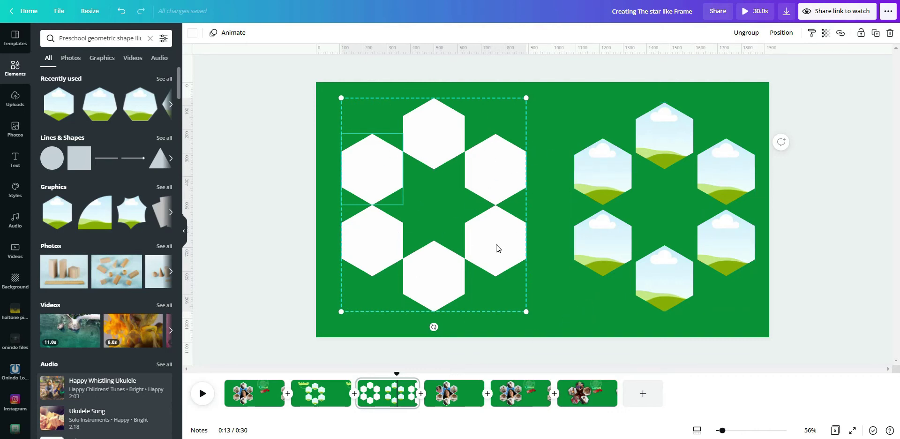
Move the white hexagon group towards the frames, ungroup it, and place its upper-left hexagon alone in the empty left part of the page
drag(496, 244, 622, 239)
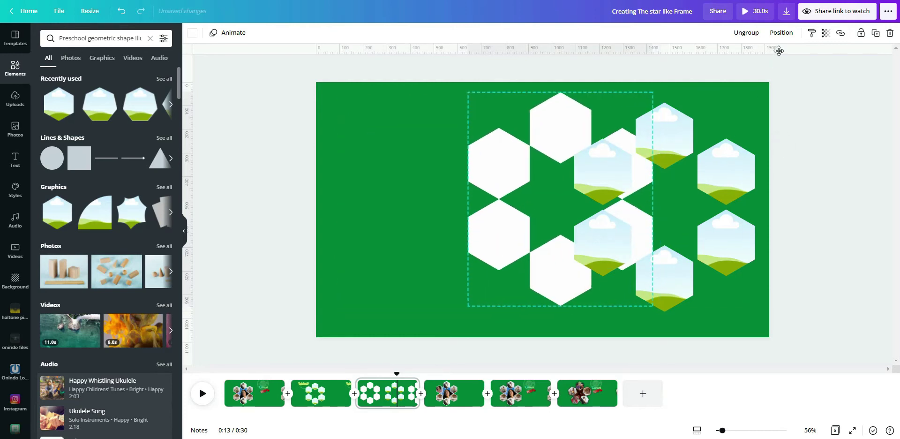
click(796, 105)
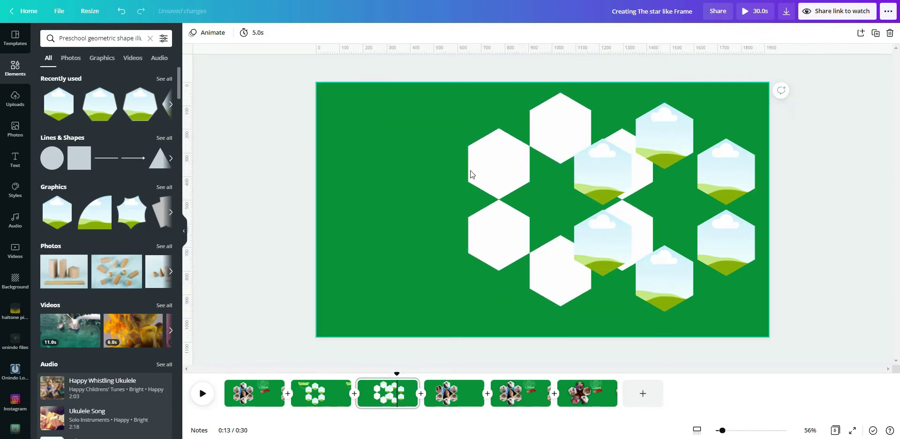
drag(501, 165, 389, 171)
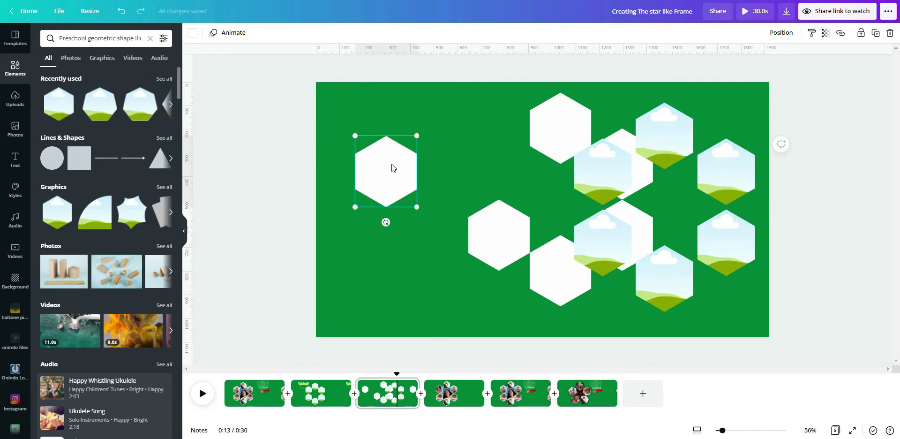
click(440, 156)
click(376, 156)
click(459, 125)
click(405, 165)
Duplicate the lone white hexagon and align the copy directly below it so that their points touch
key(ctrl+d)
drag(399, 180, 396, 241)
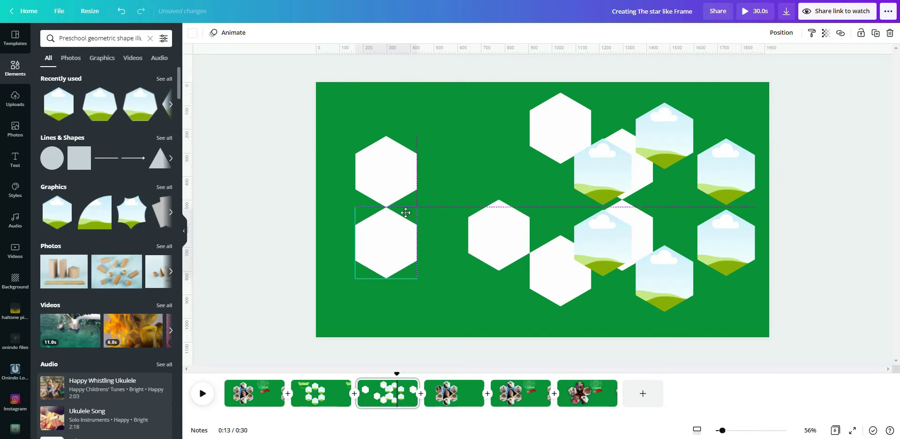
drag(405, 213, 406, 212)
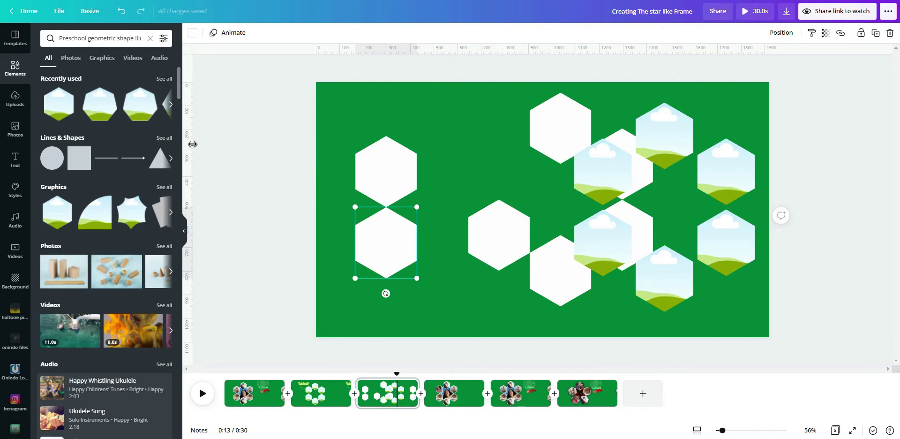
Place a vertical guide at 297 through the centre of the two stacked white hexagons and check their alignment up close
drag(192, 144, 239, 144)
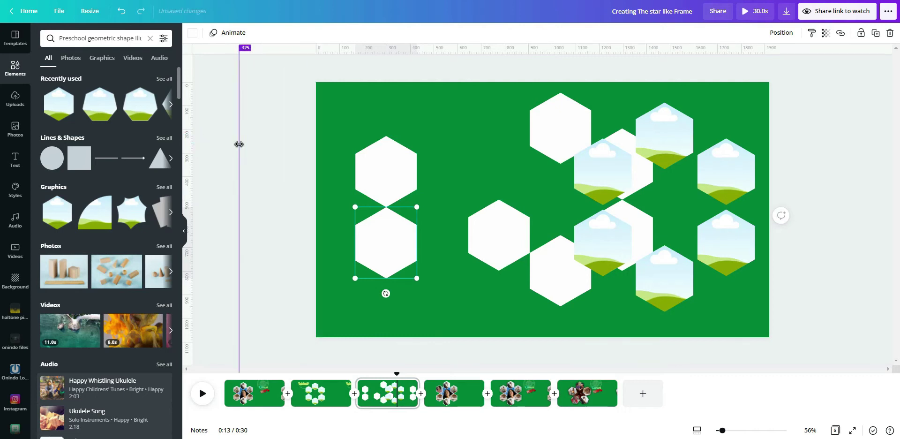
key(ctrl+z)
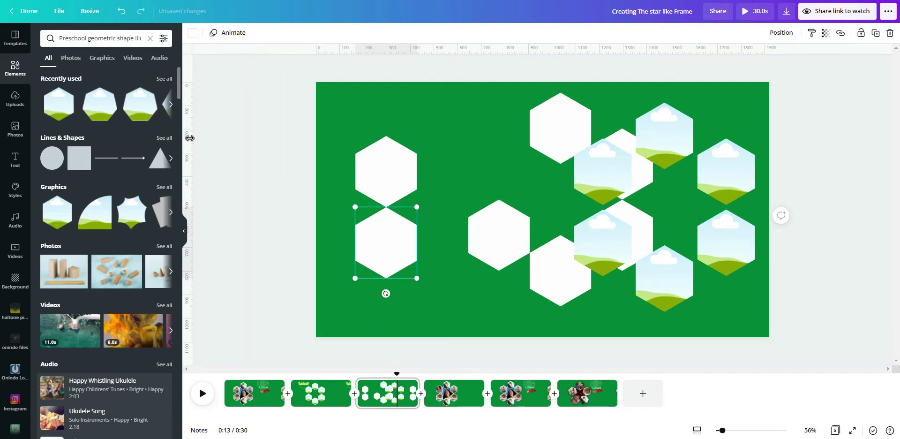
drag(192, 138, 384, 145)
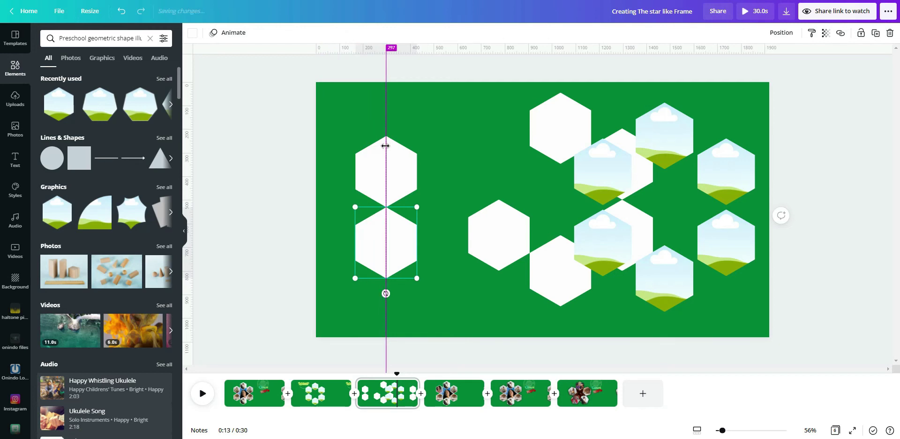
drag(385, 146, 385, 146)
click(430, 194)
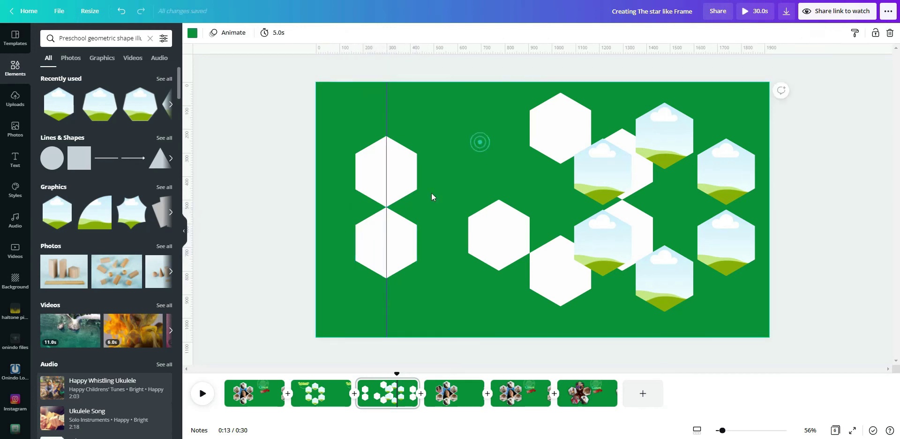
click(405, 240)
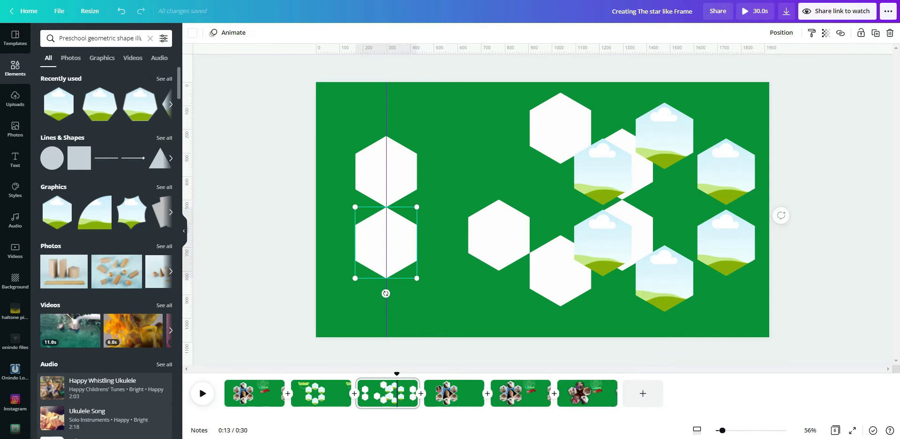
drag(722, 430, 728, 430)
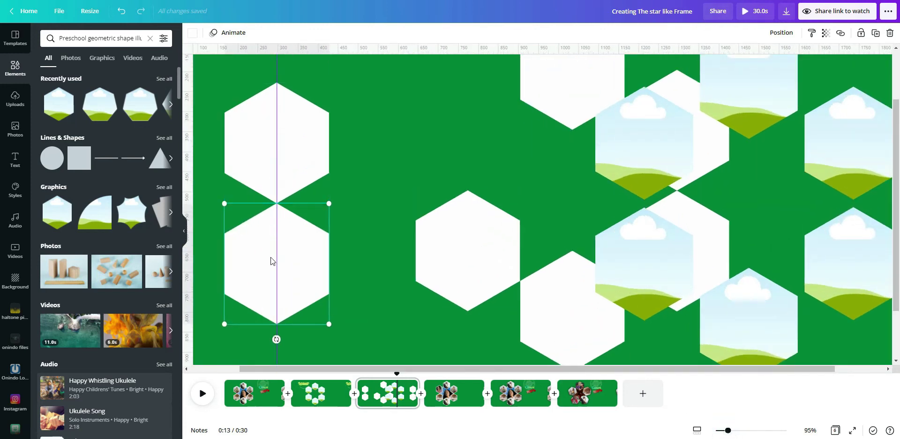
click(377, 212)
click(297, 255)
click(357, 188)
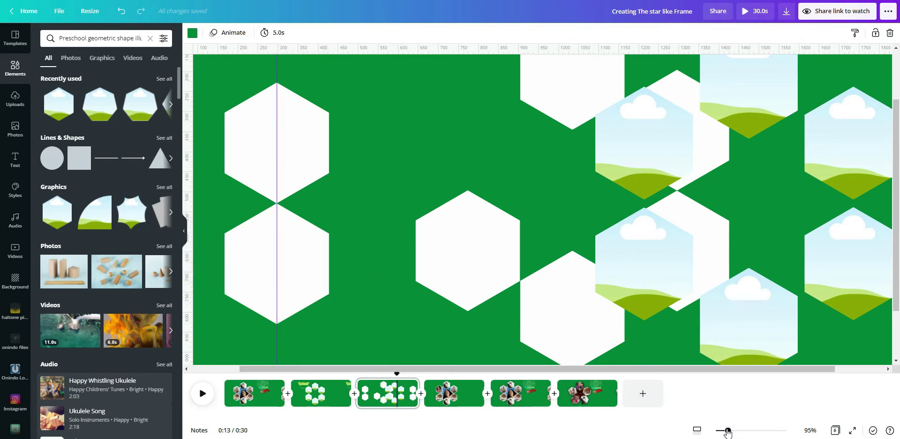
drag(727, 430, 722, 430)
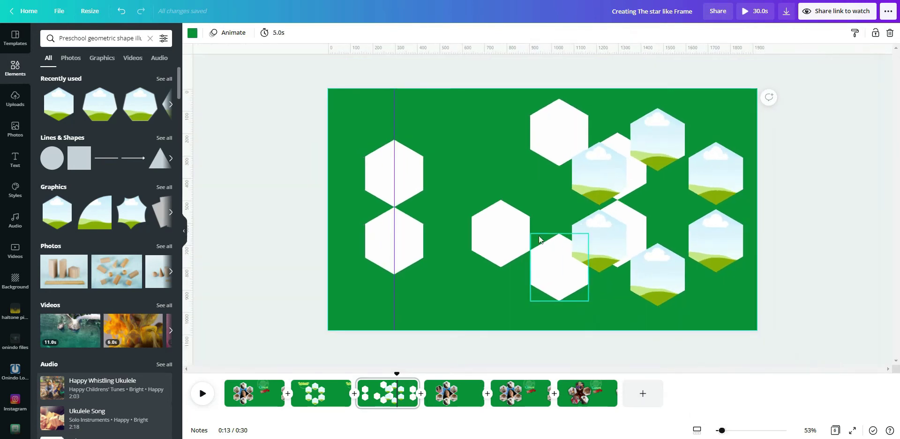
Delete the three spare white hexagons in the middle of the page that lie mostly clear of the frame group
click(503, 228)
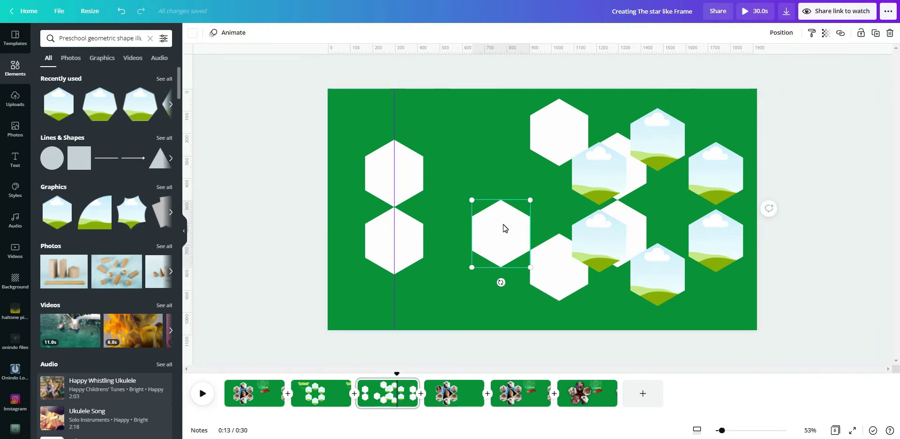
key(Delete)
click(561, 138)
key(Delete)
click(540, 252)
key(Delete)
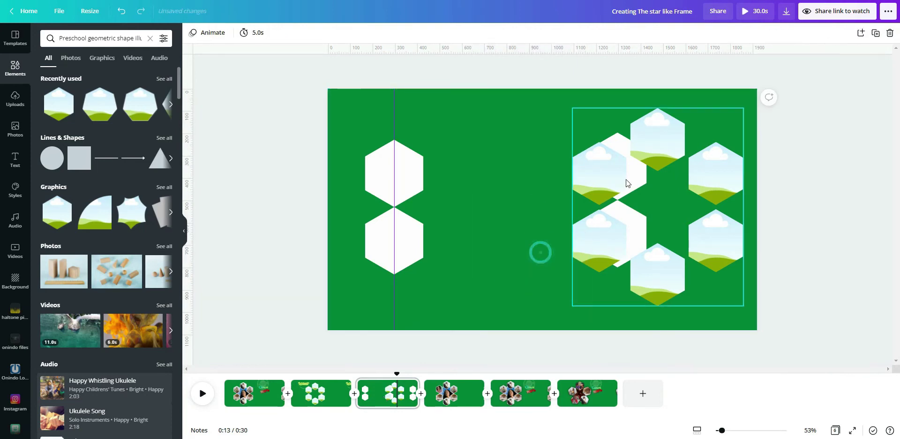
Shift the picture frame group aside, delete the two white hexagons behind it, and bring the group back onto the page
drag(607, 176, 694, 177)
click(617, 164)
key(Delete)
click(608, 237)
key(Delete)
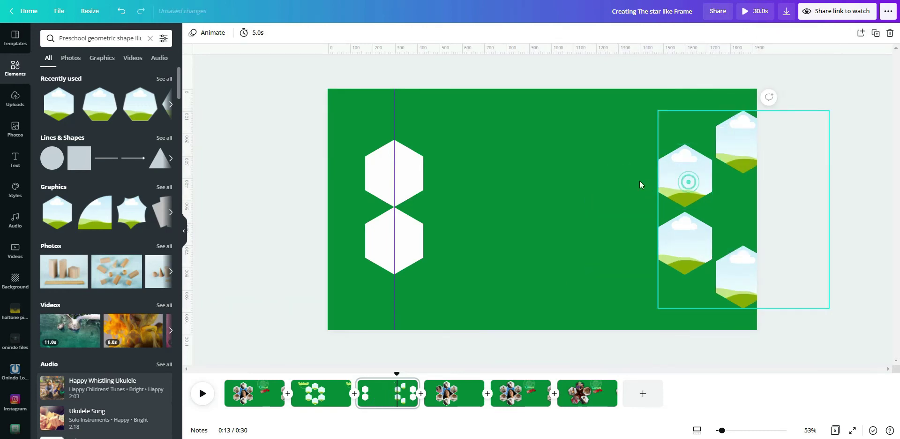
drag(639, 181, 598, 178)
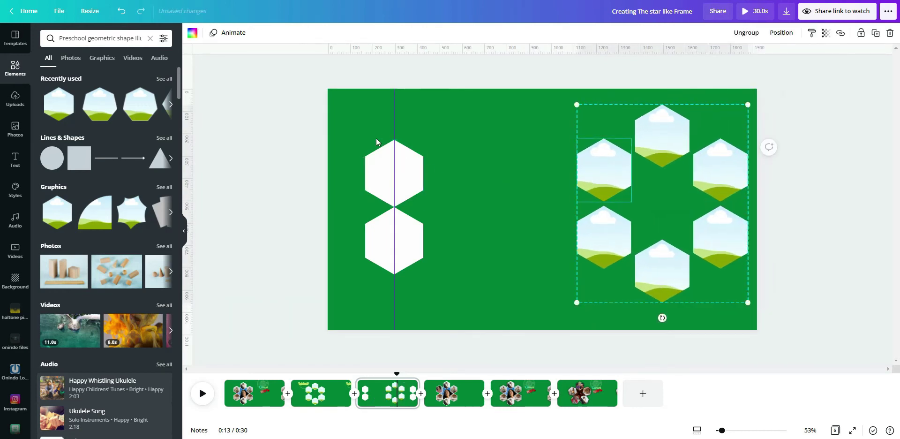
click(339, 138)
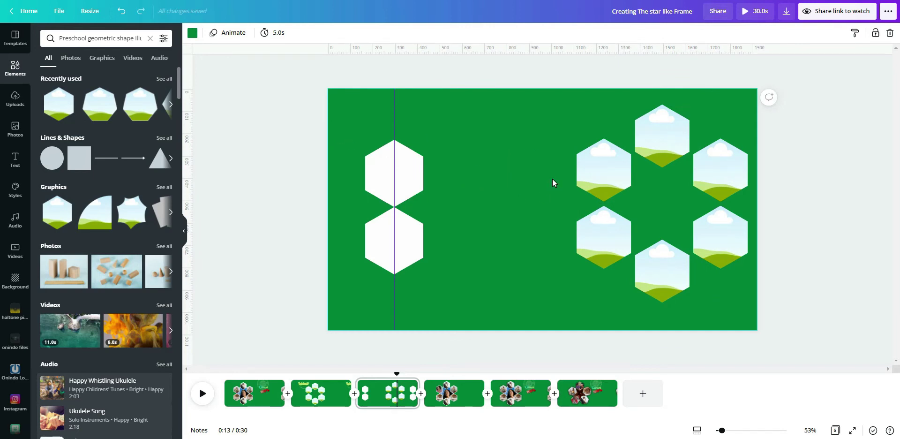
Duplicate the stacked white pair and place the copies as the ring's top and bottom hexagons, touching the pair's sides
drag(339, 124, 446, 292)
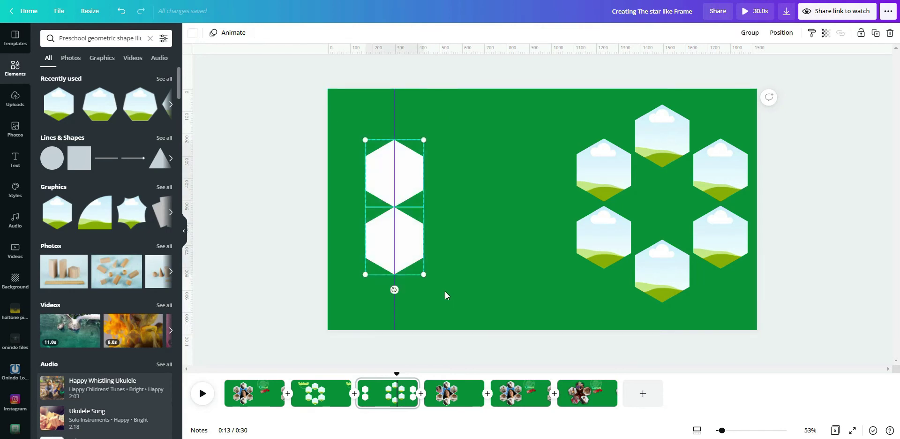
drag(402, 241, 458, 263)
click(541, 202)
click(459, 212)
click(197, 159)
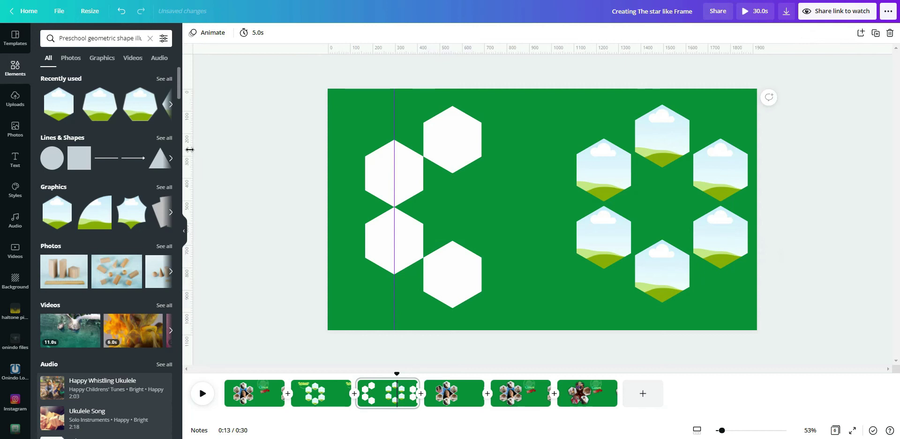
Add a second vertical guide at 558 through the centre of the ring's top and bottom hexagons and check the bottom hexagon against it
drag(190, 149, 451, 163)
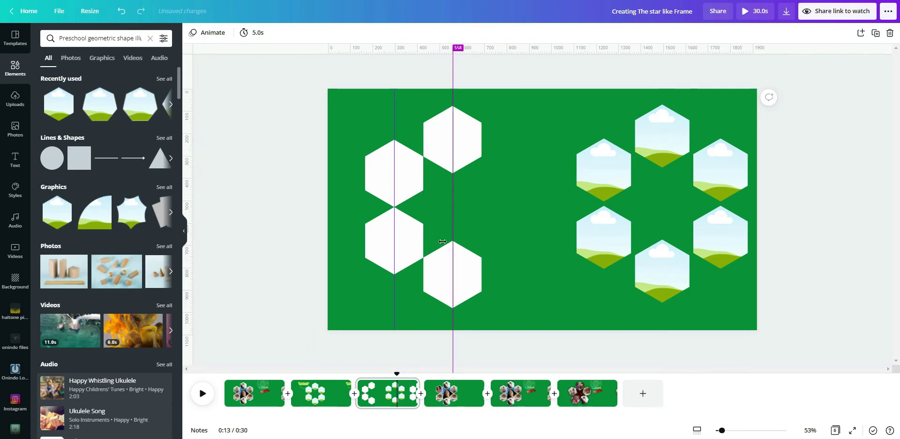
click(469, 267)
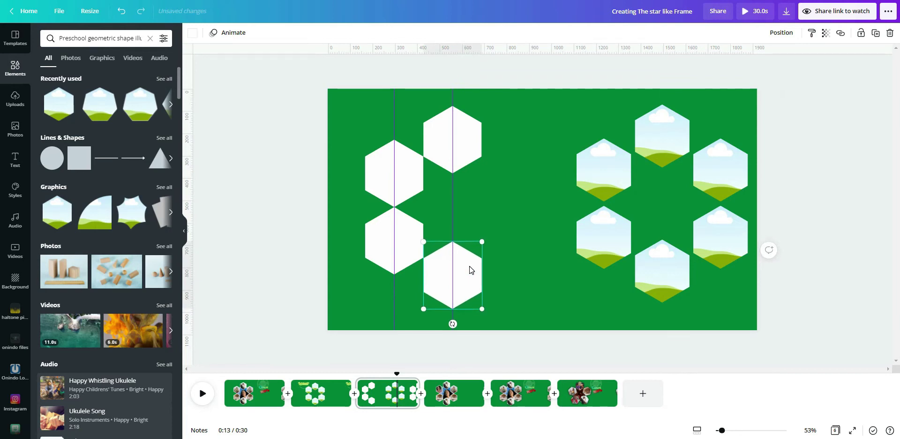
click(520, 208)
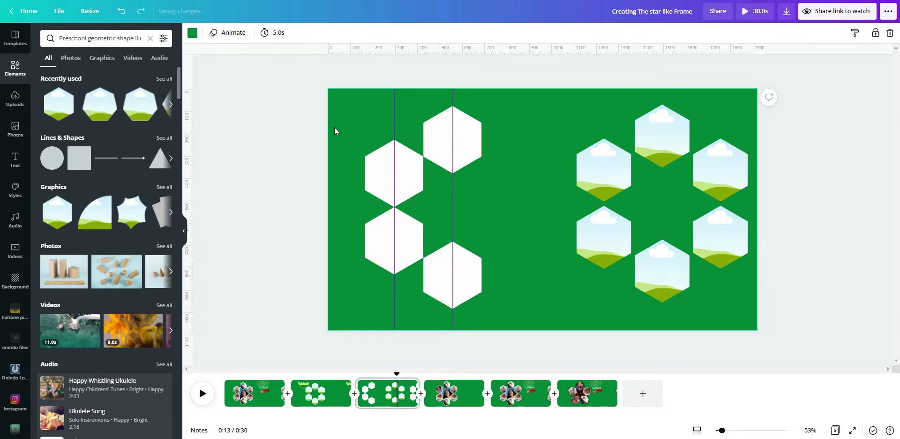
Duplicate the left stacked pair and align the copies as the ring's right column, level with the originals
drag(243, 141, 510, 234)
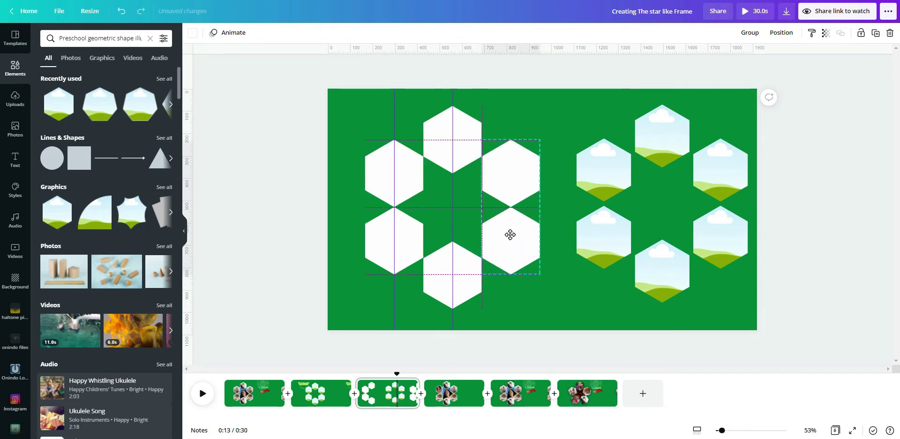
click(561, 283)
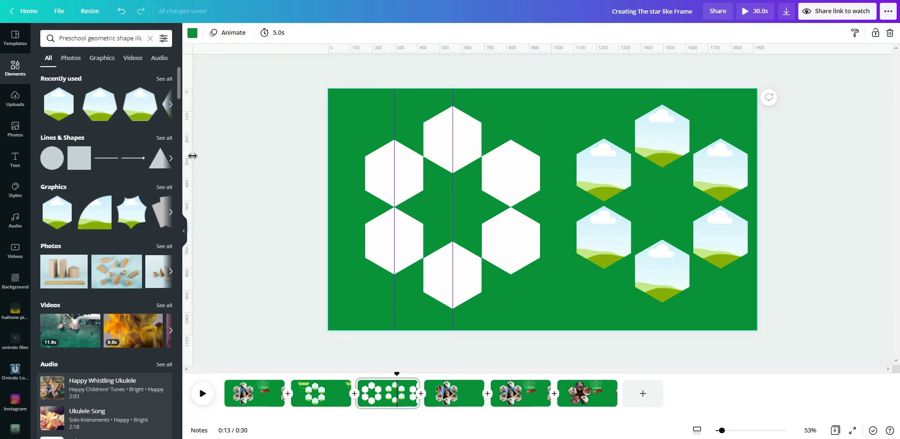
drag(193, 156, 510, 221)
drag(457, 52, 460, 208)
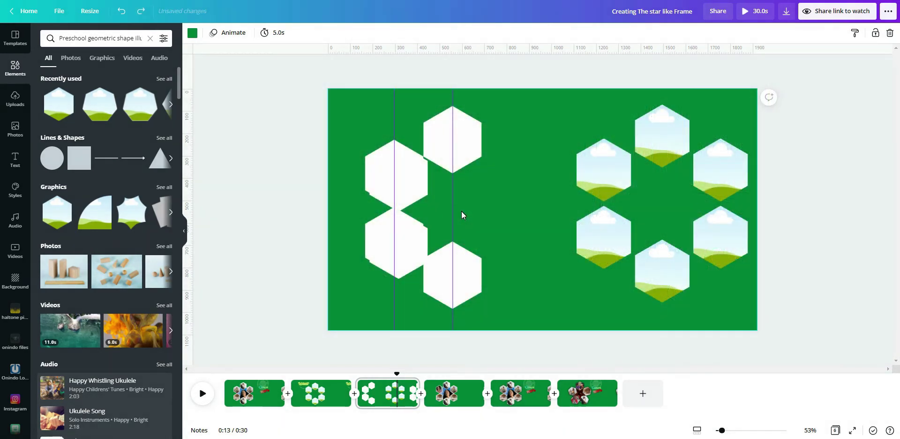
key(ctrl+y)
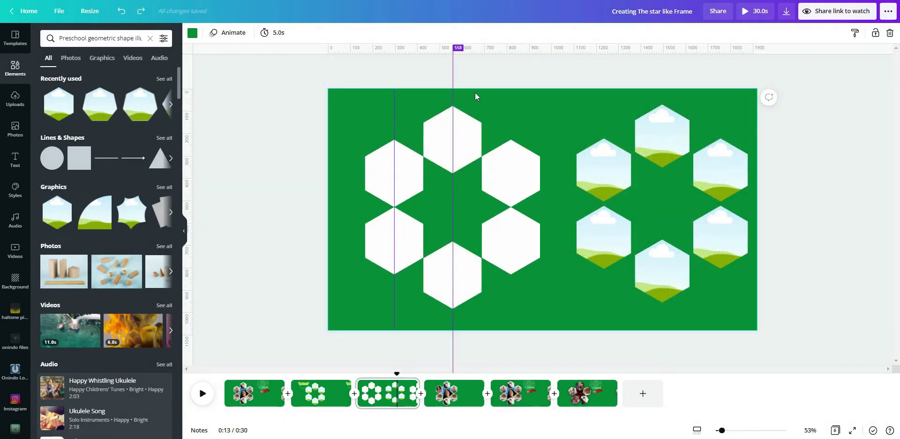
Remove both vertical guides from the page and group the six white hexagons
drag(453, 95, 274, 94)
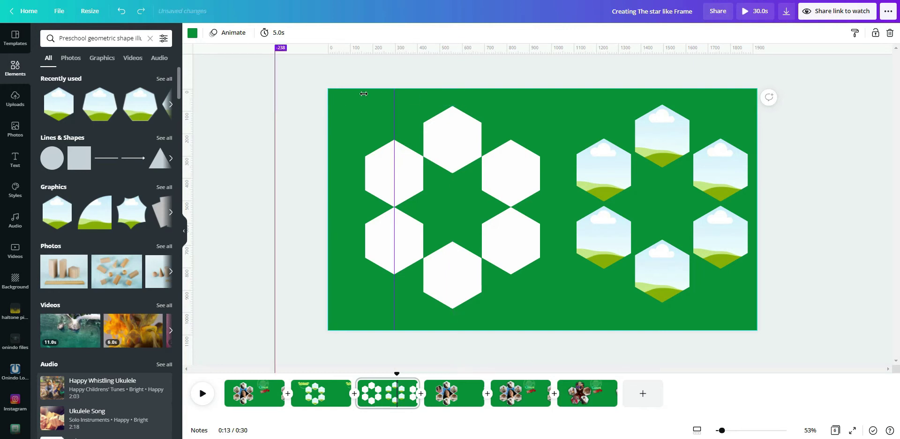
drag(364, 93, 544, 314)
click(295, 100)
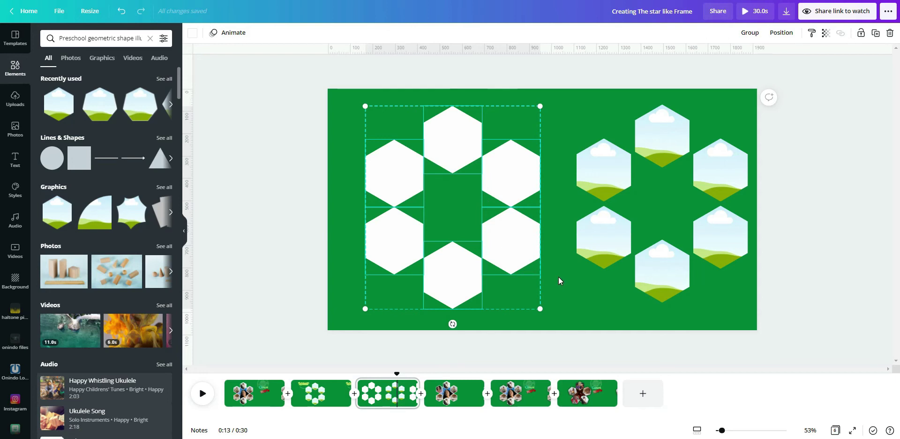
key(ctrl+g)
click(564, 287)
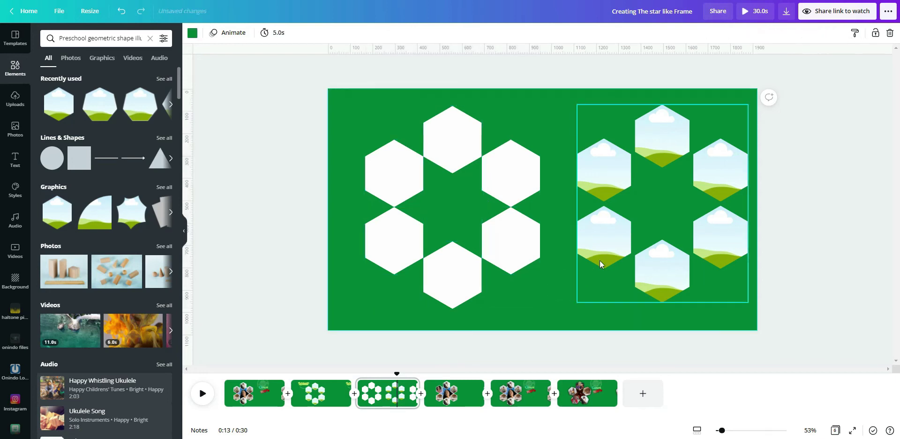
Ungroup the picture frames, bring the upper-left frame forward and centre it over the ring's top white hexagon
click(596, 235)
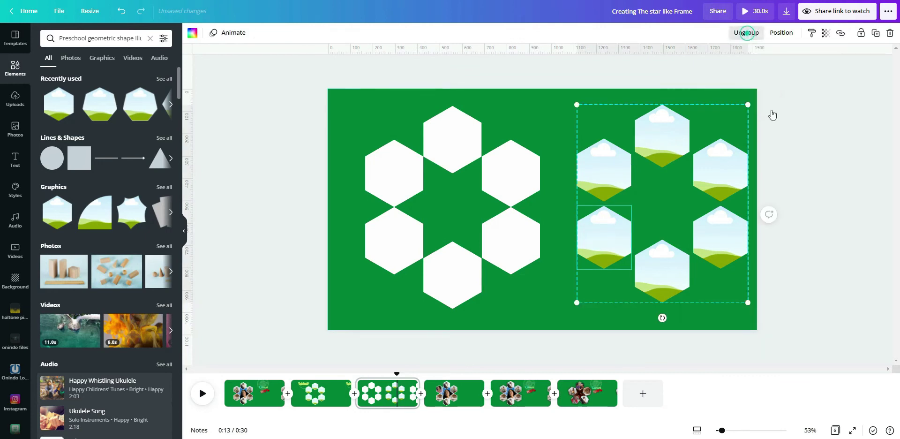
key(ctrl+shift+g)
click(593, 180)
drag(607, 177, 542, 121)
click(781, 32)
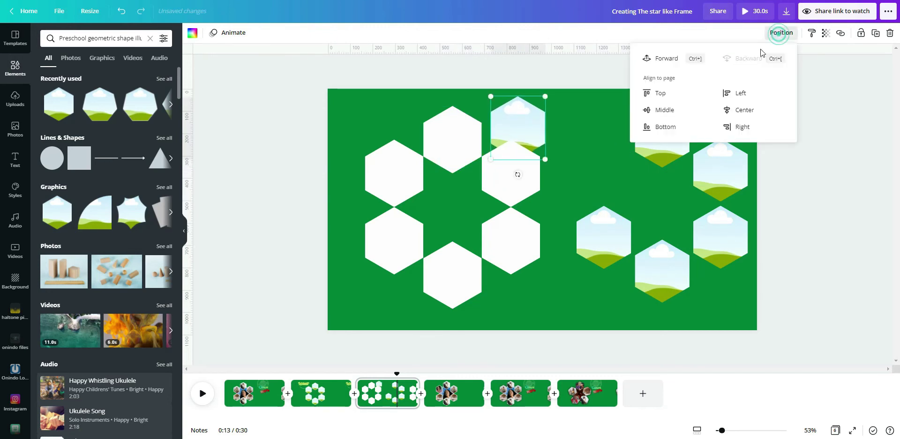
click(666, 58)
drag(512, 118, 451, 128)
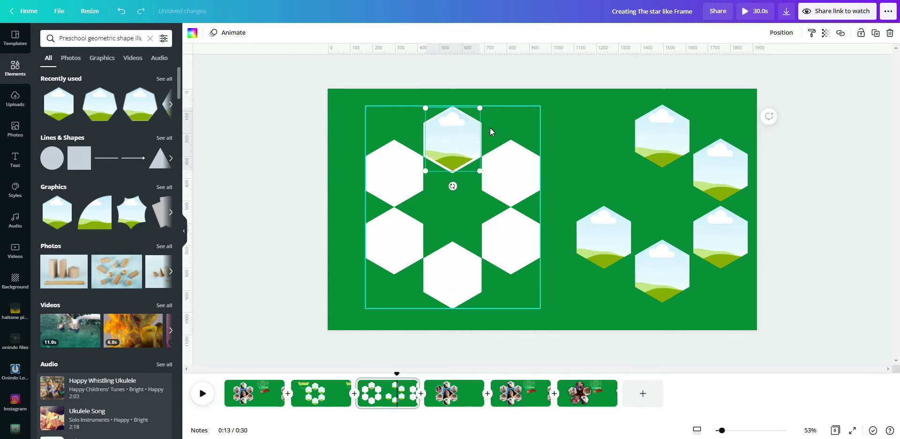
click(592, 137)
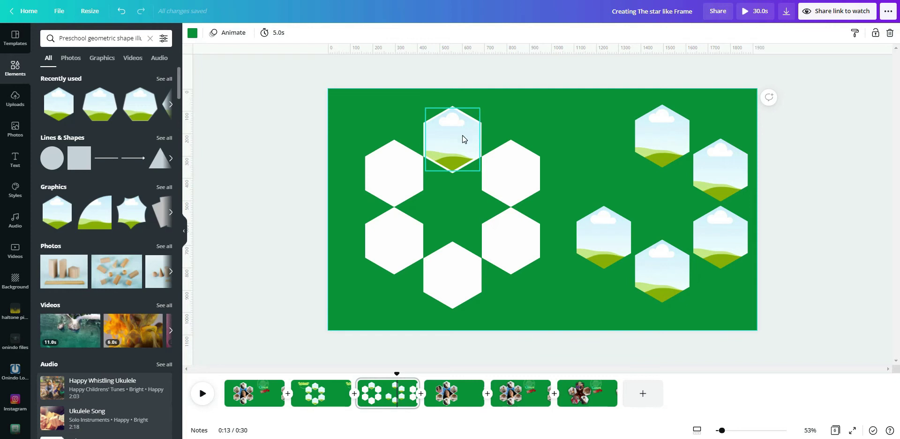
Fine-tune the size of the picture frame over the ring's top white hexagon to 243 by 280
click(478, 109)
drag(477, 109, 478, 109)
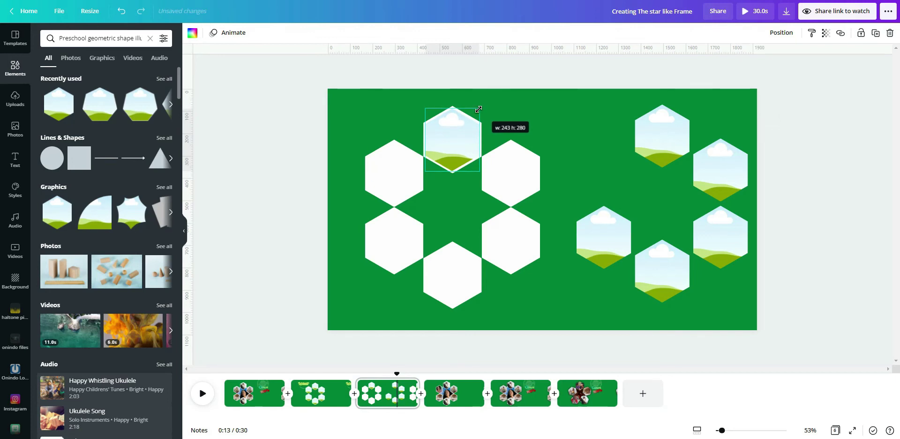
click(564, 113)
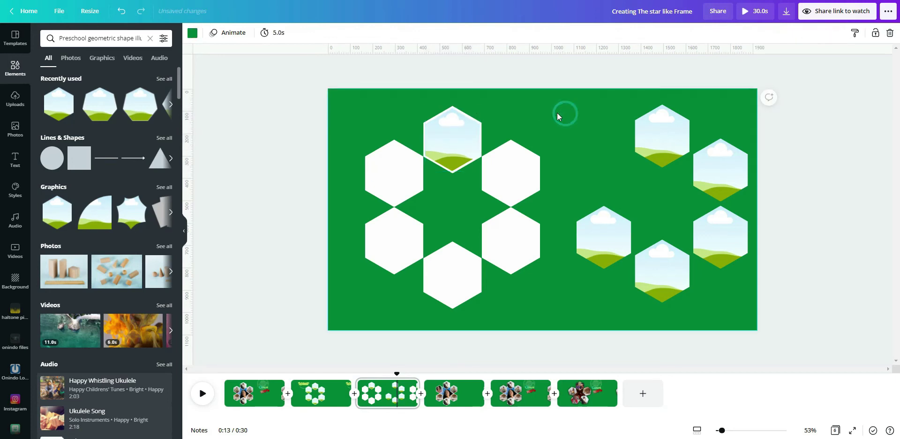
Move the picture frame from the top white hexagon to the upper-right one and nudge it into the centre
click(455, 135)
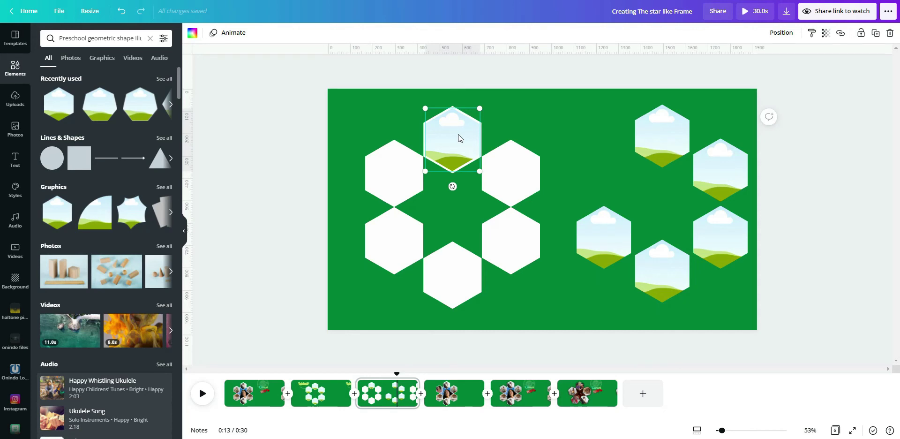
drag(452, 136, 512, 174)
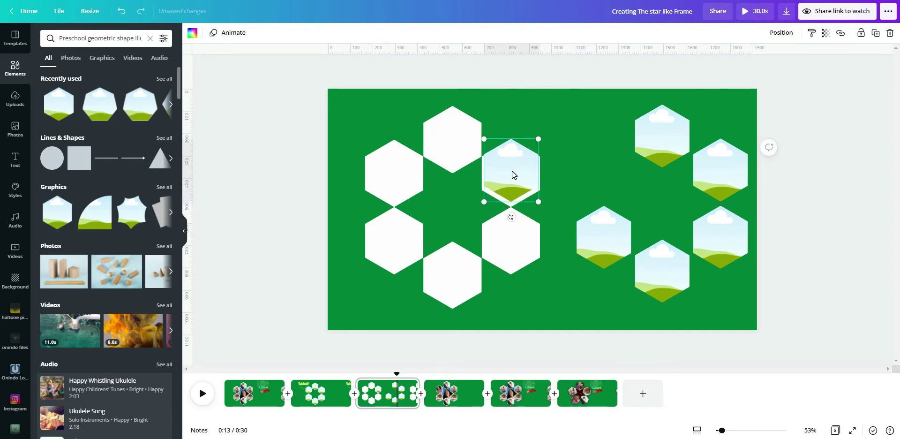
key(shift+Down)
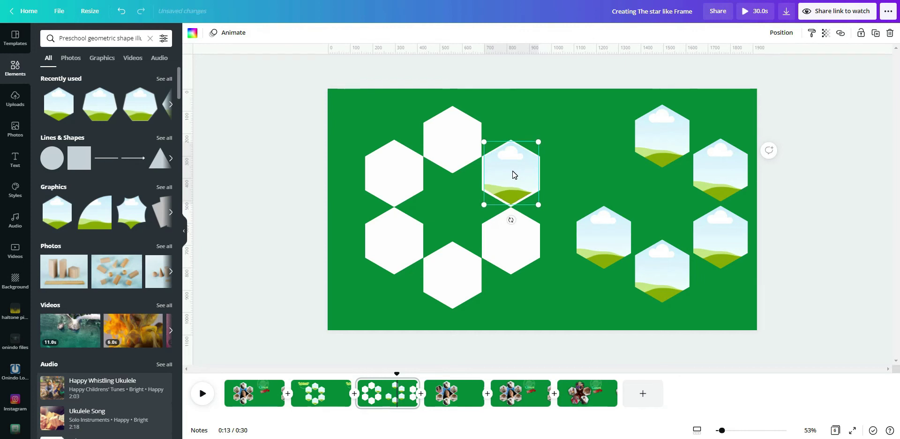
click(586, 151)
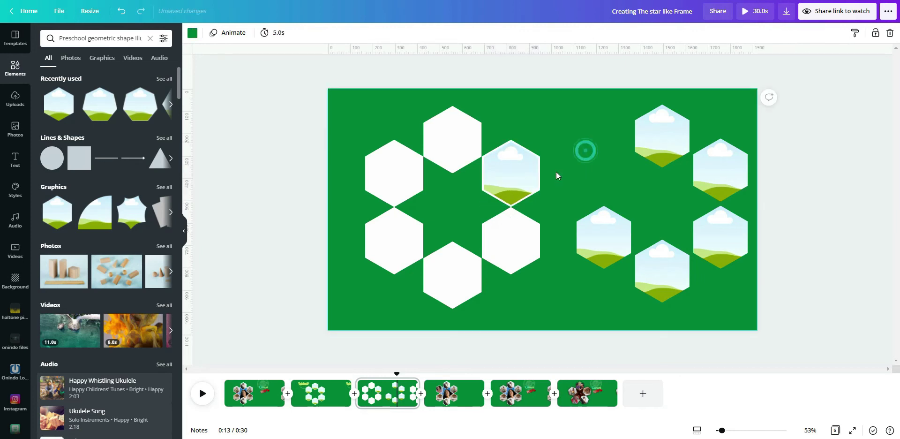
Duplicate the frame onto the lower-right white hexagon and copy that pair of frames centred onto the ring's left column
click(516, 172)
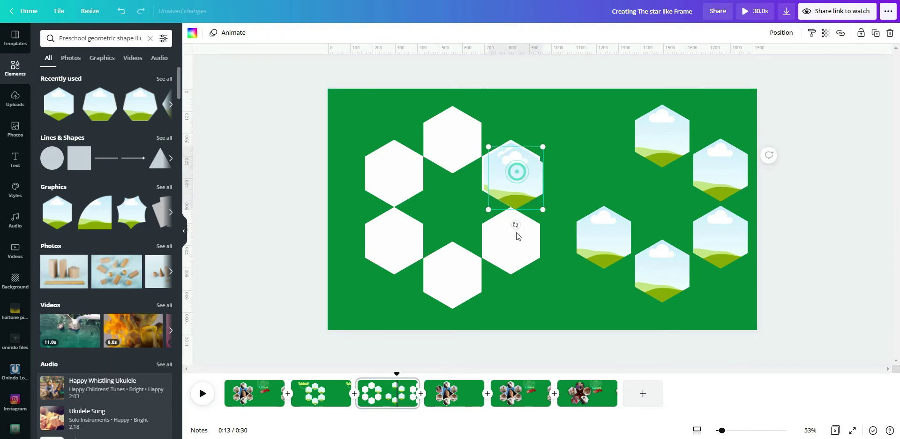
drag(516, 172, 513, 235)
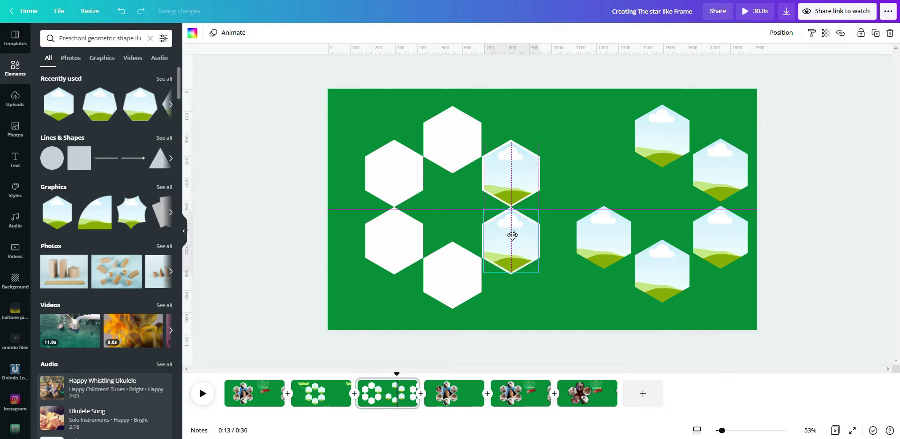
click(528, 167)
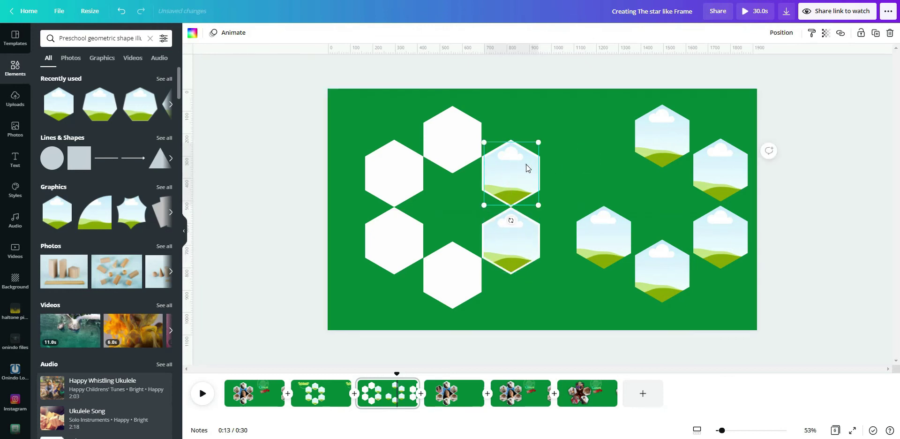
shift+click(513, 237)
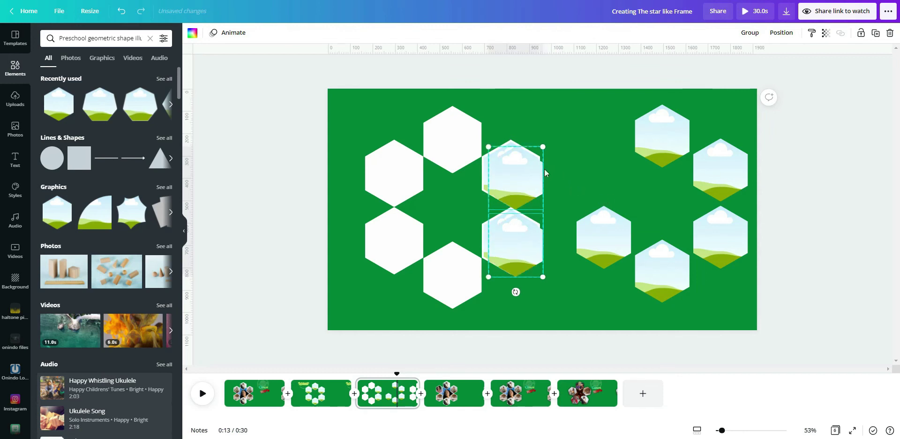
drag(500, 174, 397, 167)
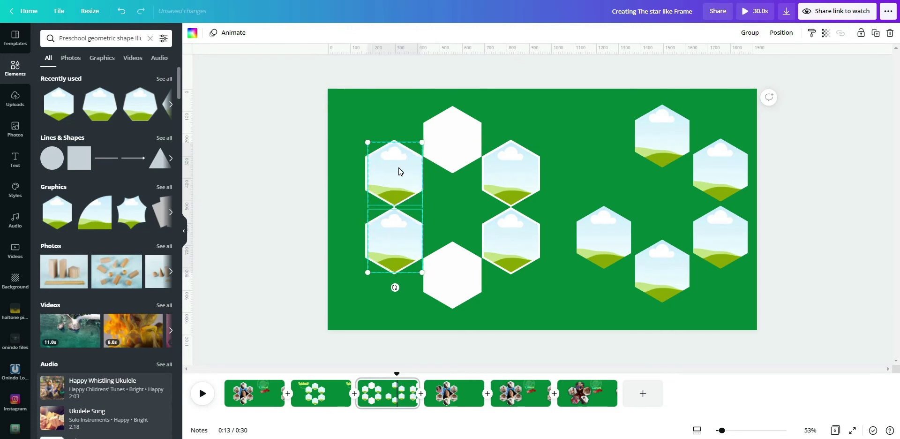
key(Right)
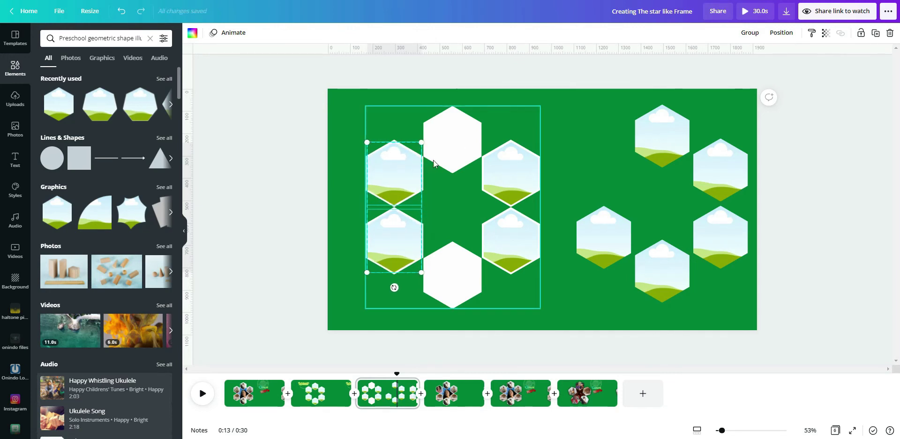
Duplicate the left pair of frames onto the middle column, placing one copy on the top white hexagon and the other on the bottom one
drag(402, 172, 460, 138)
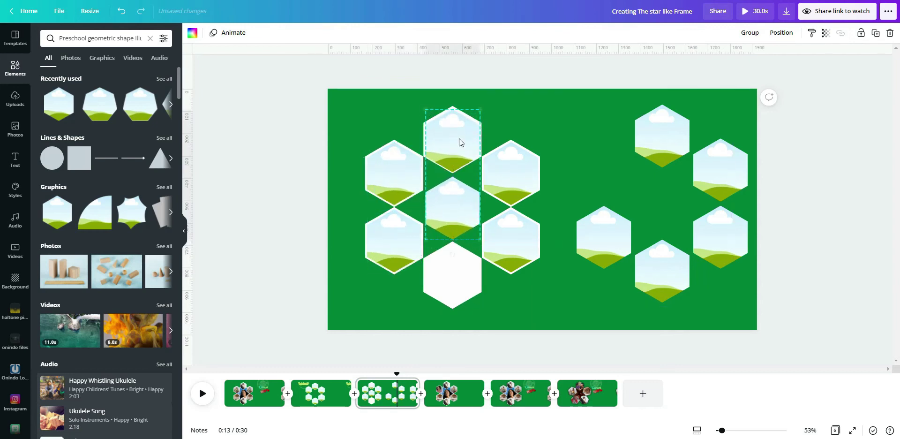
click(458, 203)
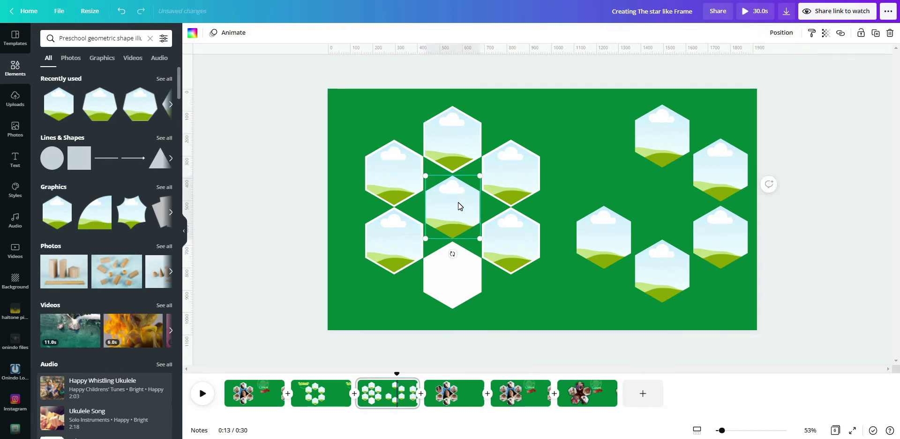
key(shift+Down)
key(shift+Down)
key(shift+Down)
key(shift+Down)
key(shift+Down)
key(shift+Down)
key(shift+Down)
key(shift+Down)
key(shift+Down)
key(shift+Down)
key(shift+Down)
key(shift+Down)
key(shift+Down)
key(shift+Down)
key(shift+Down)
key(shift+Down)
key(shift+Down)
key(shift+Down)
key(shift+Down)
key(shift+Down)
key(shift+Down)
key(shift+Down)
key(shift+Down)
key(shift+Down)
key(shift+Down)
key(shift+Down)
key(shift+Down)
key(shift+Down)
key(shift+Down)
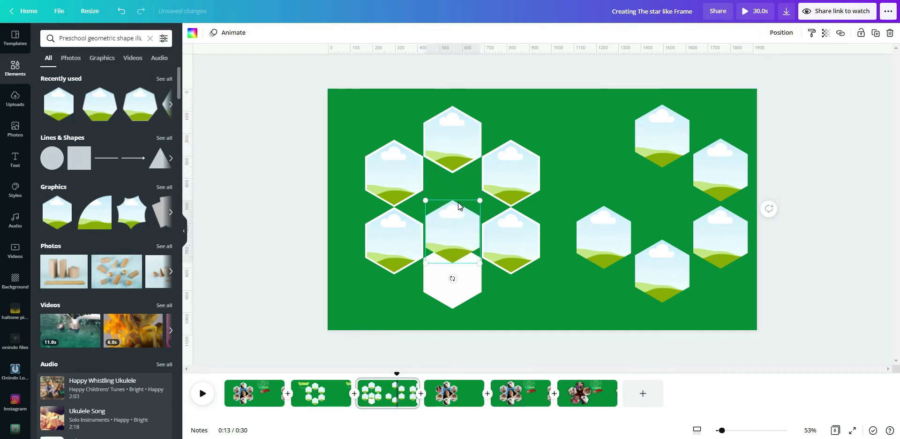
key(shift+Up)
key(shift+Up)
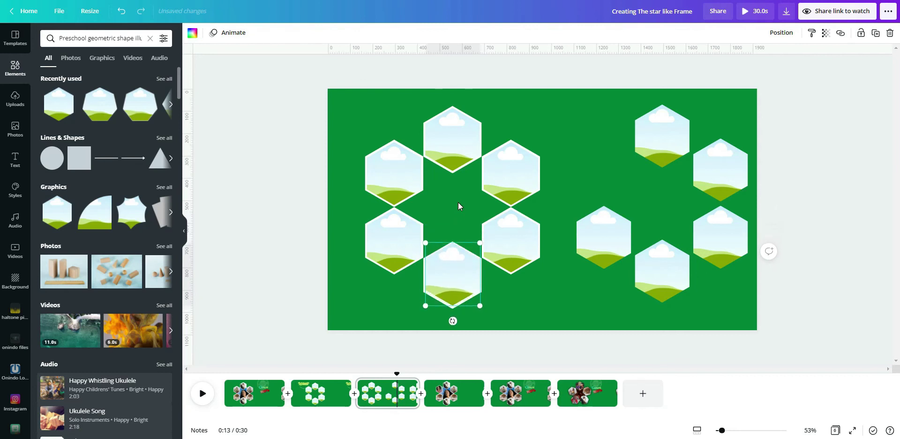
click(573, 147)
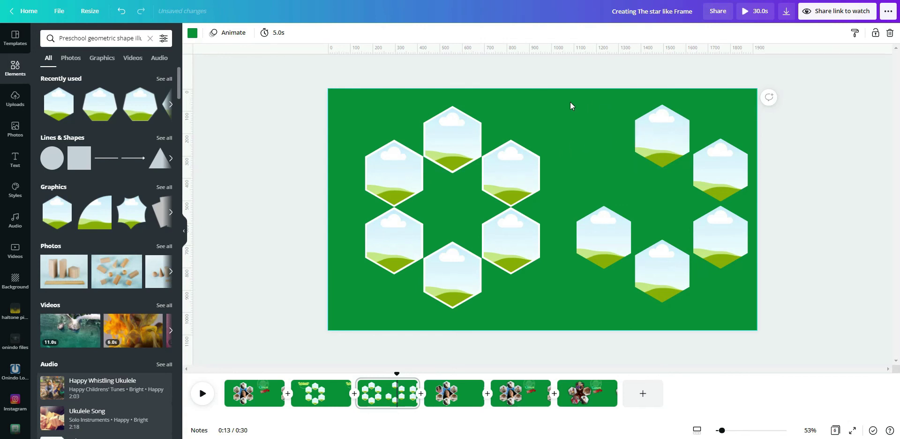
Delete the five leftover picture frames and move the whole framed ring to the middle of the page
drag(561, 99, 737, 314)
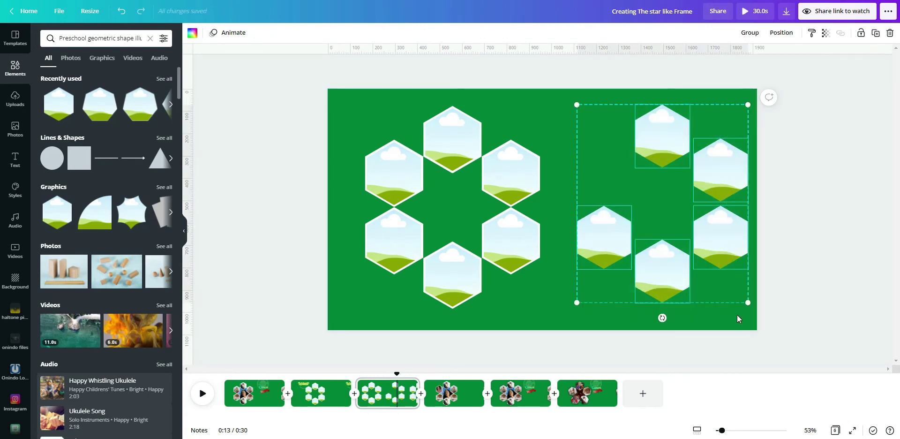
key(Delete)
drag(303, 104, 562, 305)
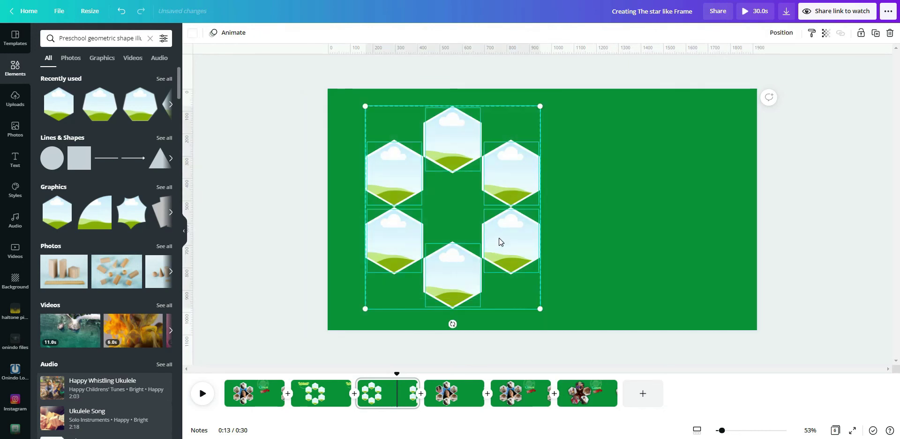
drag(499, 238, 571, 235)
click(671, 218)
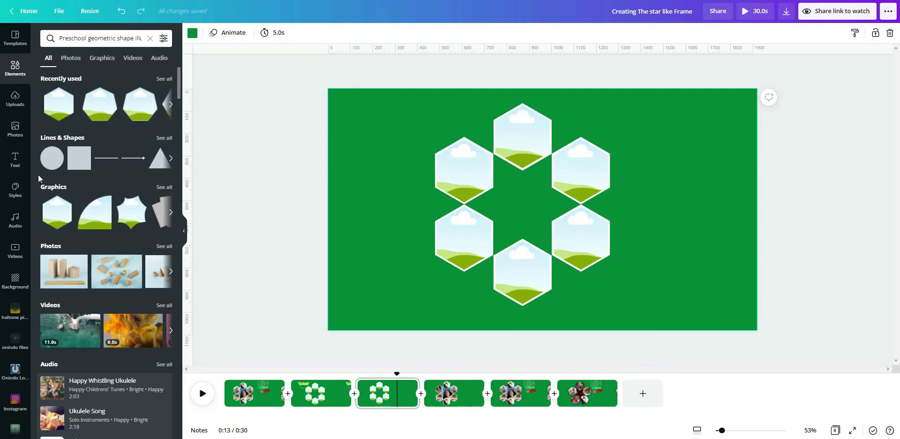
Fill the ring's upper-left frame with the stock photo of the laughing woman in a pink shirt
click(15, 127)
drag(70, 114, 547, 210)
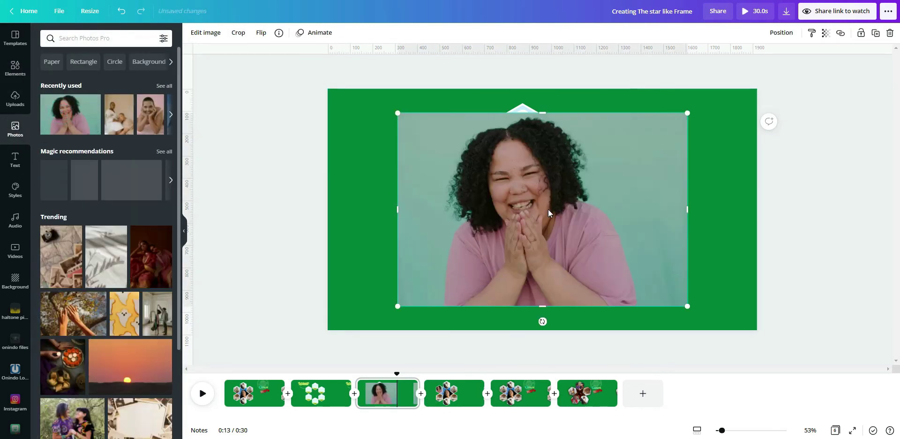
drag(467, 201, 466, 172)
drag(610, 244, 621, 244)
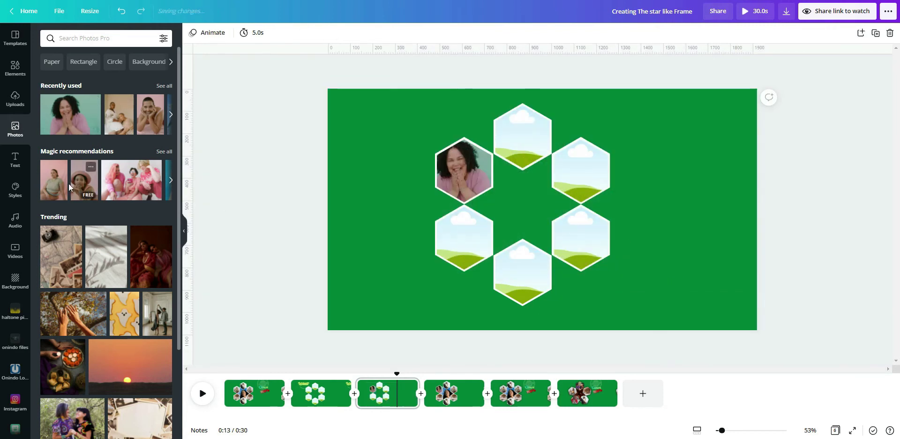
Fill the ring's top frame with the dark red trending photo
click(149, 249)
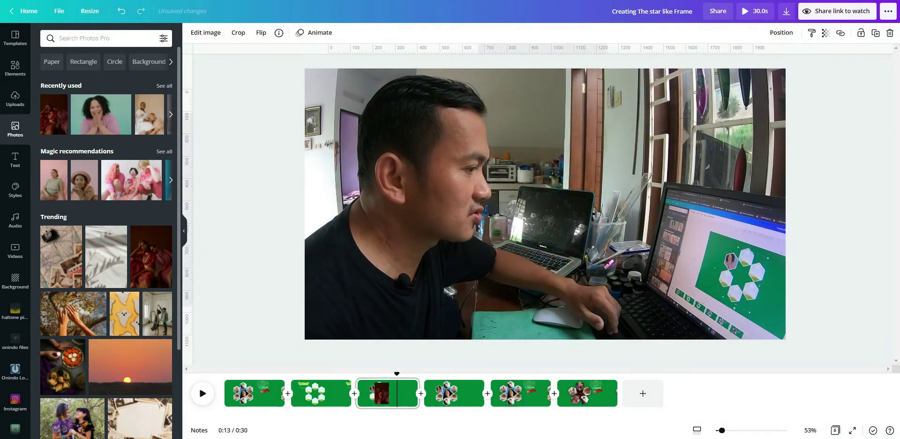
drag(604, 209, 526, 139)
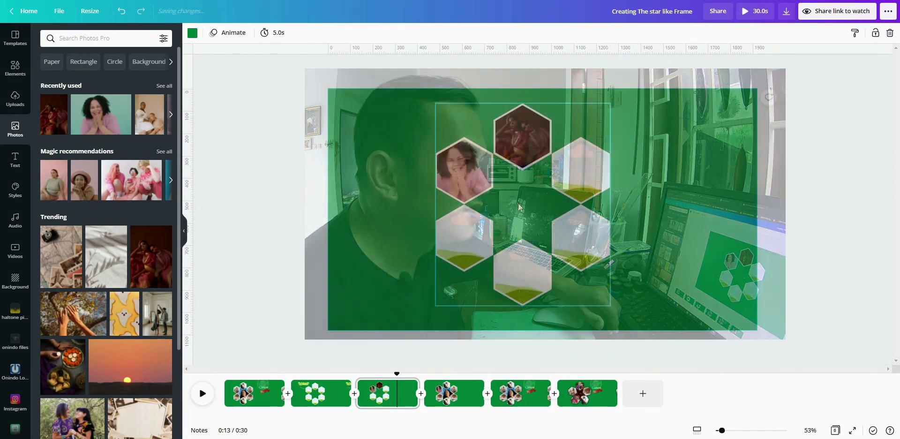
click(520, 201)
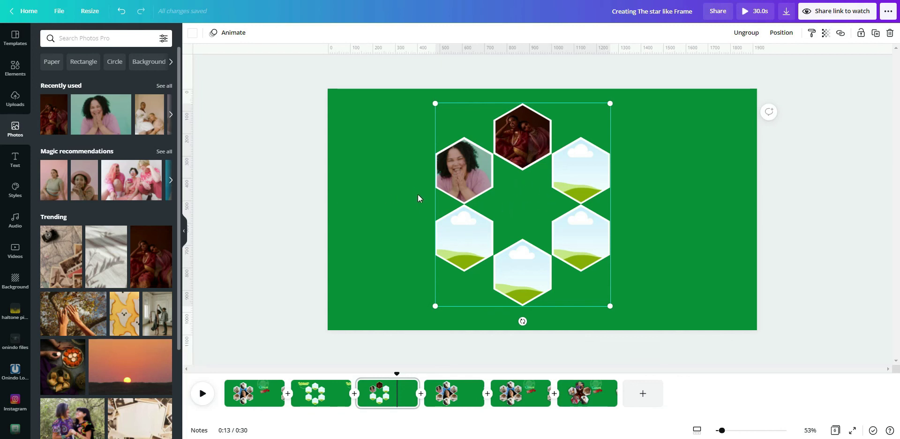
Add the photo of the laughing woman to the page again, shift it over the ring's centre and send it to the back
click(117, 122)
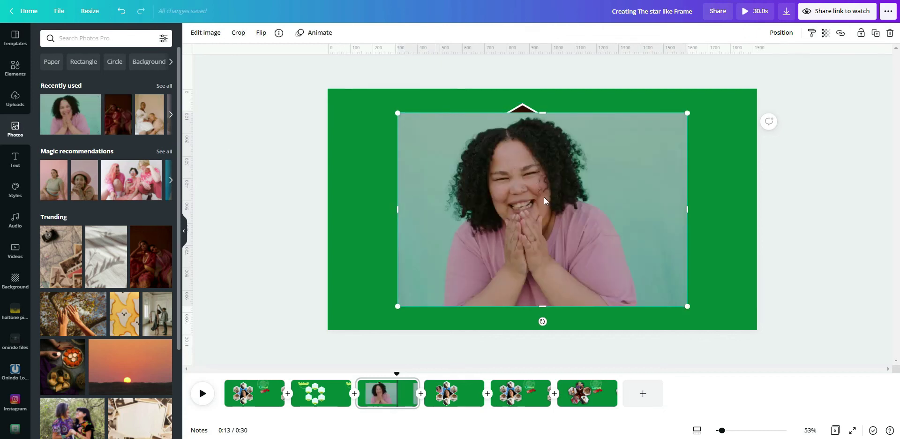
drag(544, 196, 539, 181)
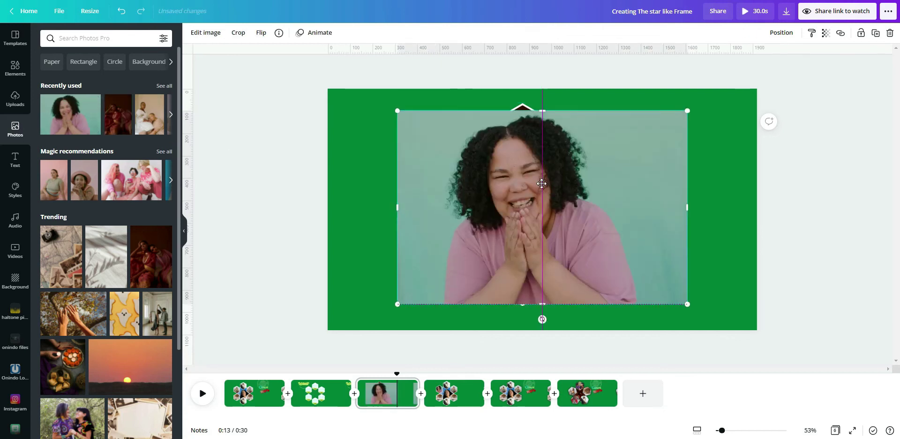
click(781, 33)
click(740, 75)
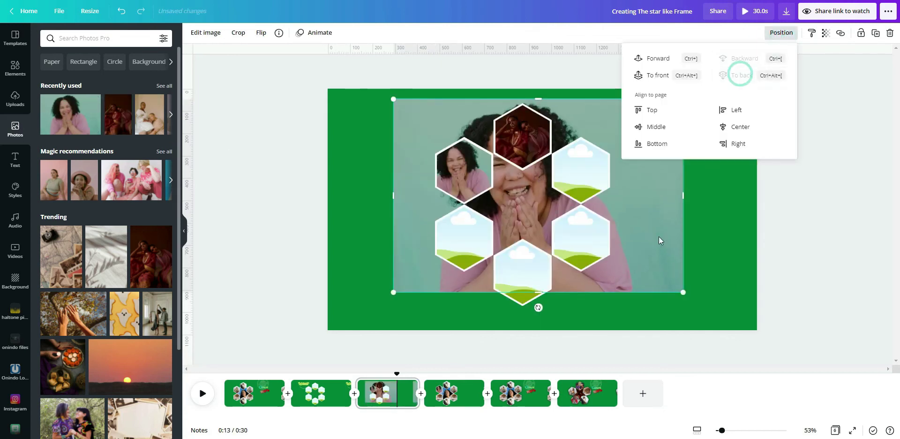
click(724, 233)
Crop the photo behind the ring on all four sides to 523 by 453 so it fills only the star-shaped gap
click(681, 197)
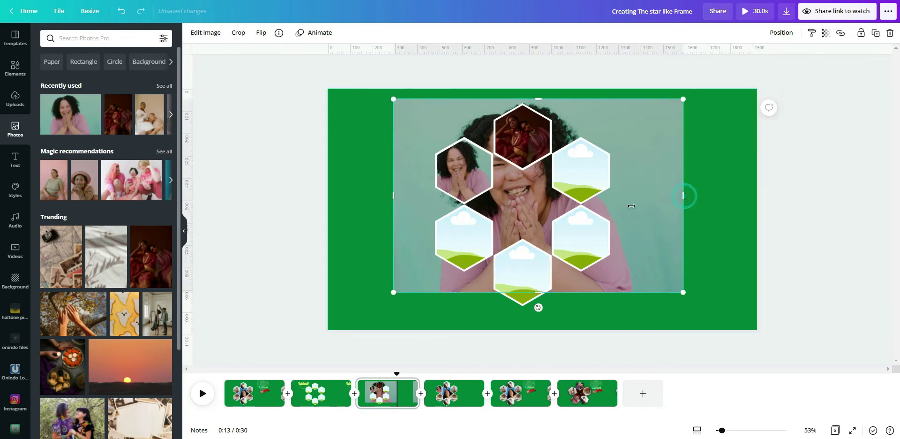
drag(631, 205, 582, 211)
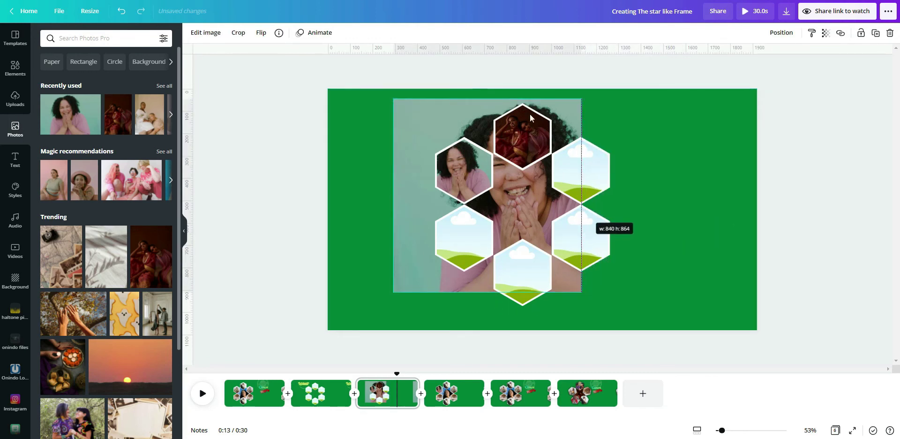
drag(487, 98, 493, 154)
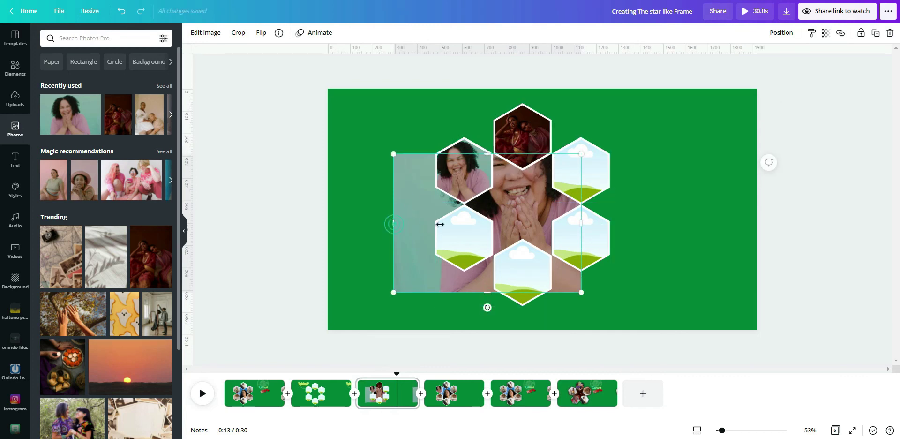
drag(440, 224, 463, 226)
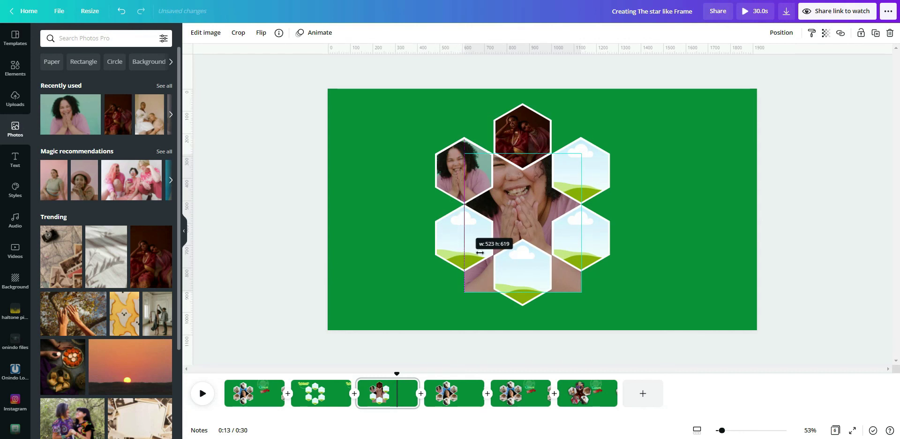
drag(480, 253, 480, 252)
drag(538, 258, 539, 254)
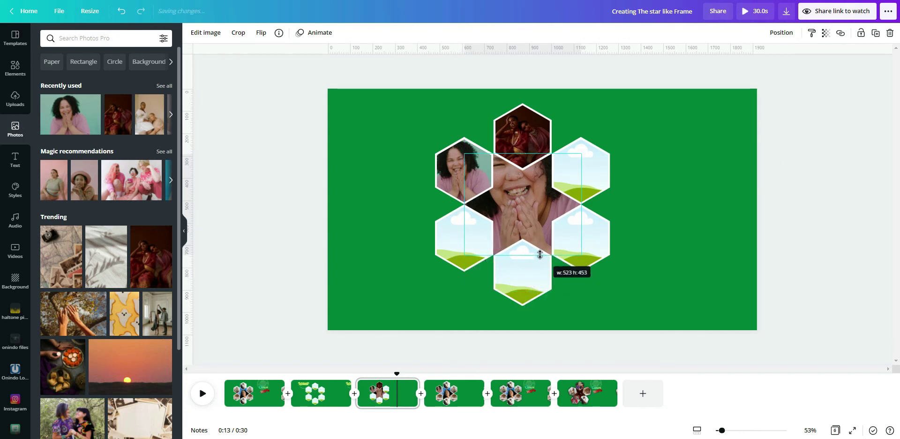
click(676, 210)
click(520, 187)
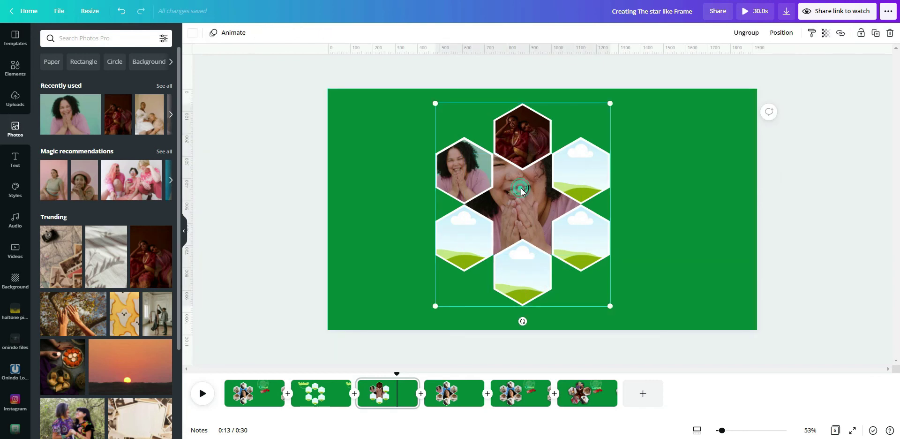
click(761, 185)
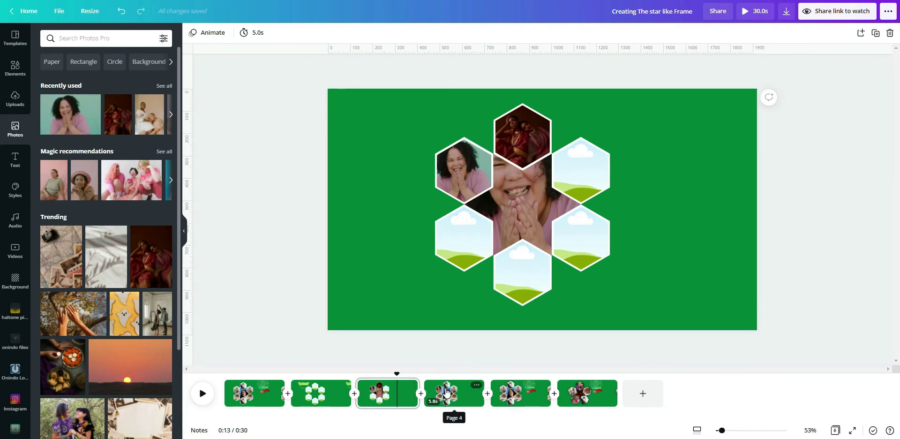
click(468, 228)
click(524, 266)
click(580, 246)
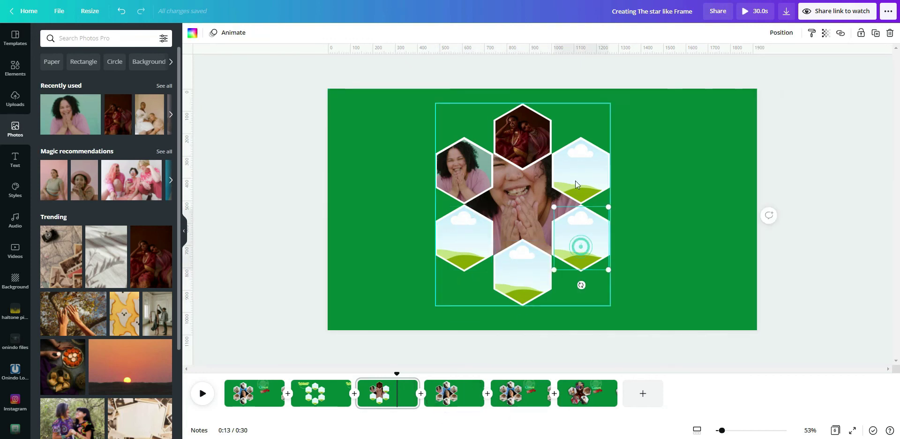
click(575, 182)
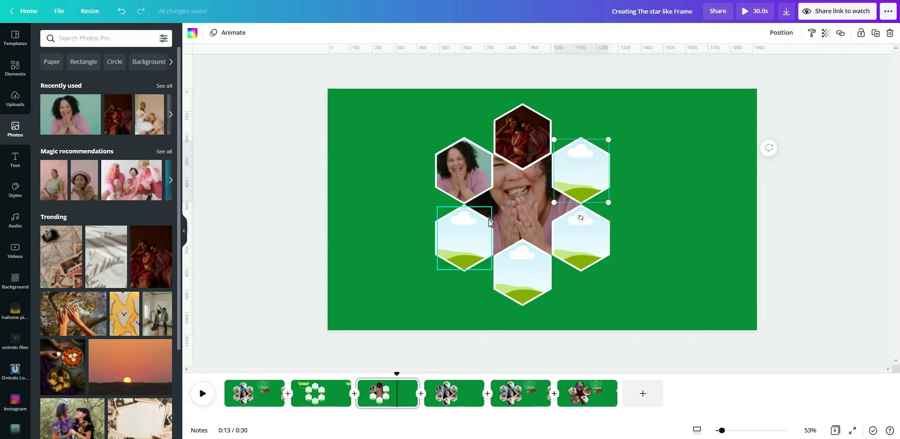
Compare the partly filled ring on page 3 with the photo frame designs on pages 4, 5 and 6
click(449, 398)
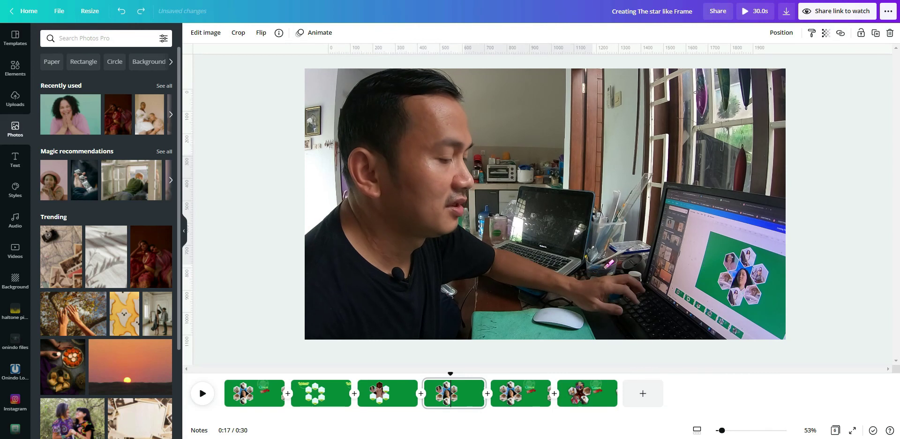
key(Escape)
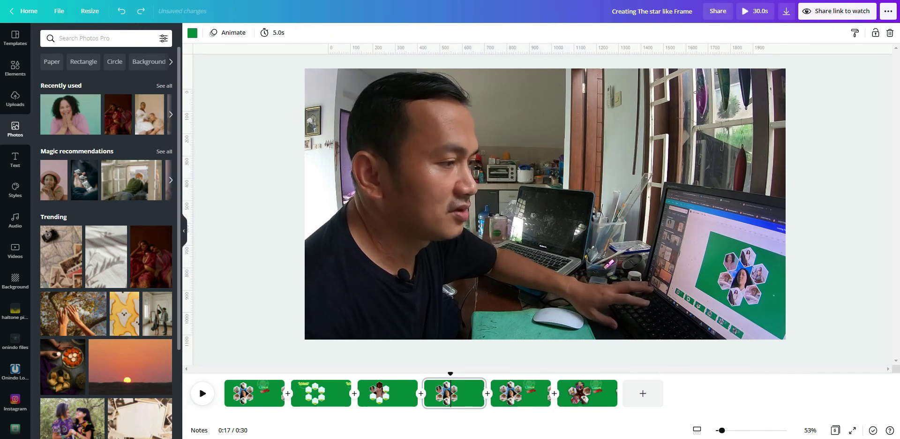
click(529, 393)
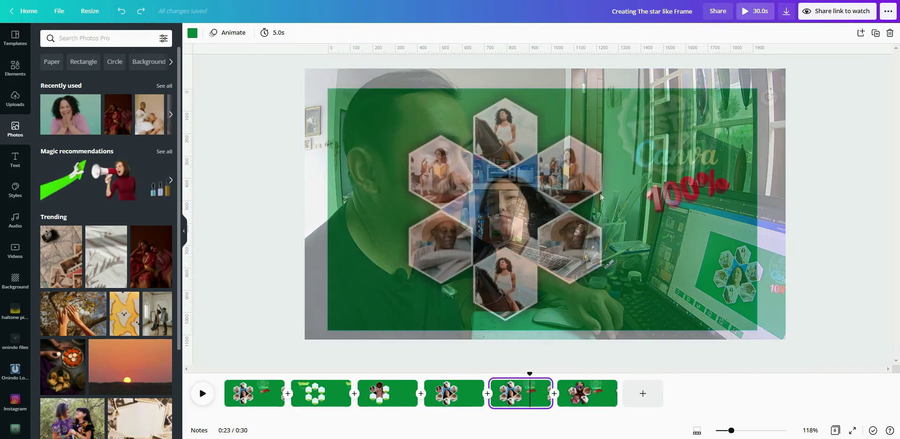
click(459, 397)
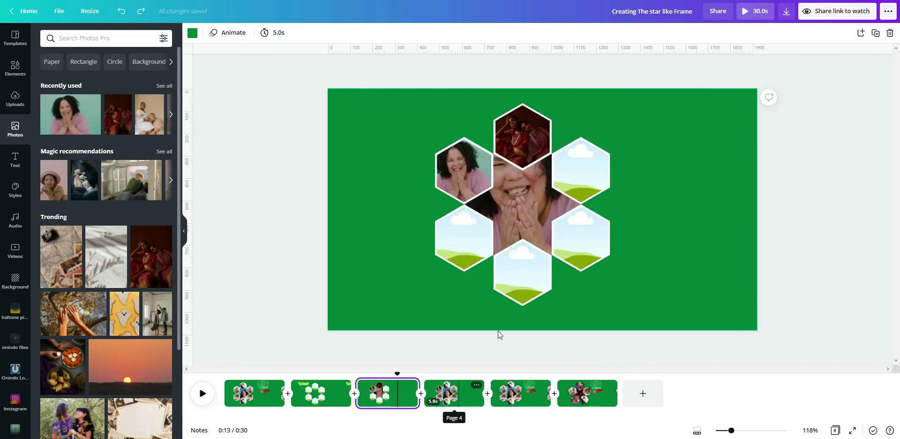
click(522, 255)
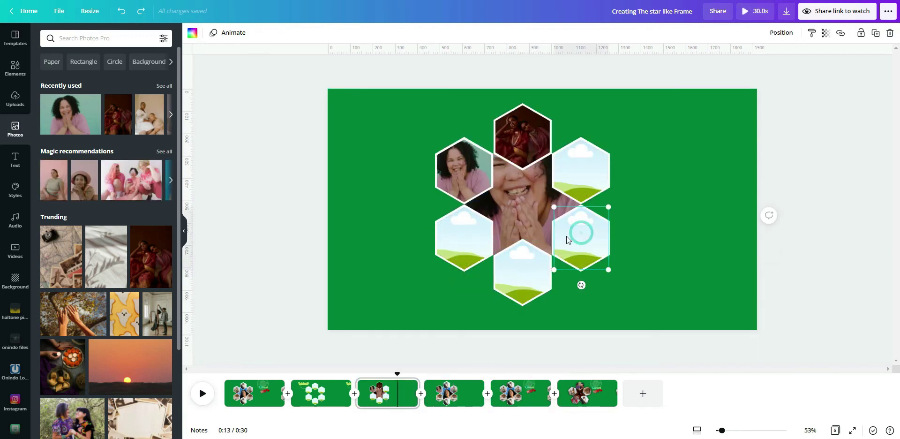
click(454, 396)
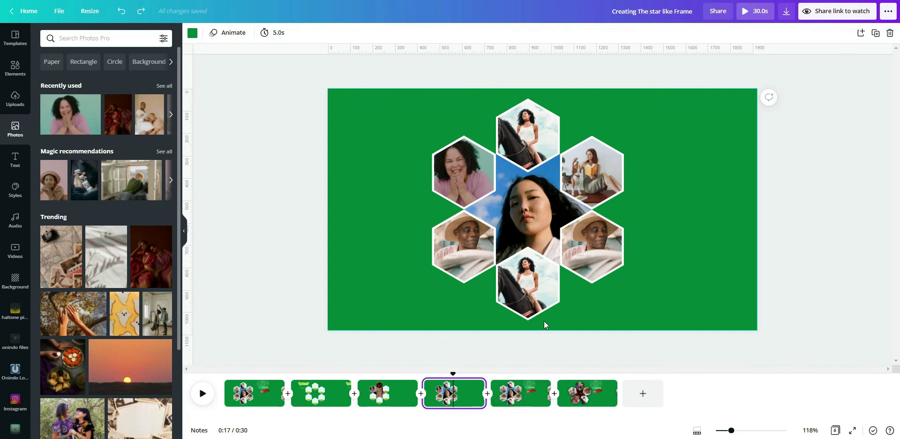
click(520, 391)
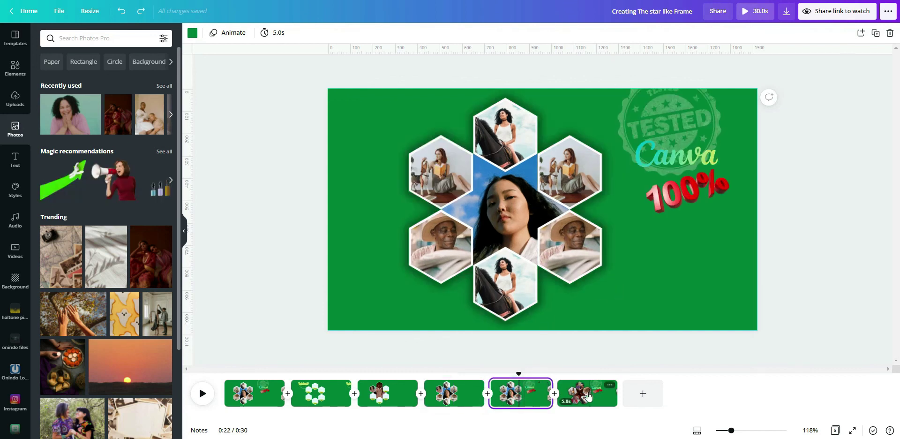
click(588, 396)
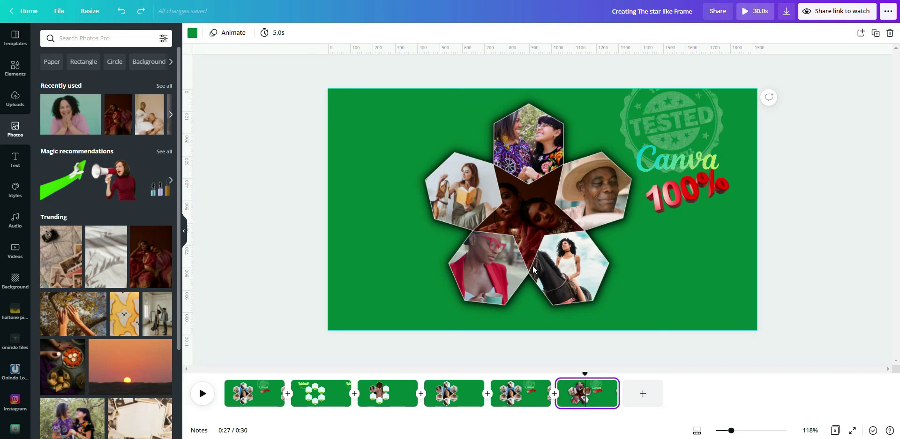
click(517, 395)
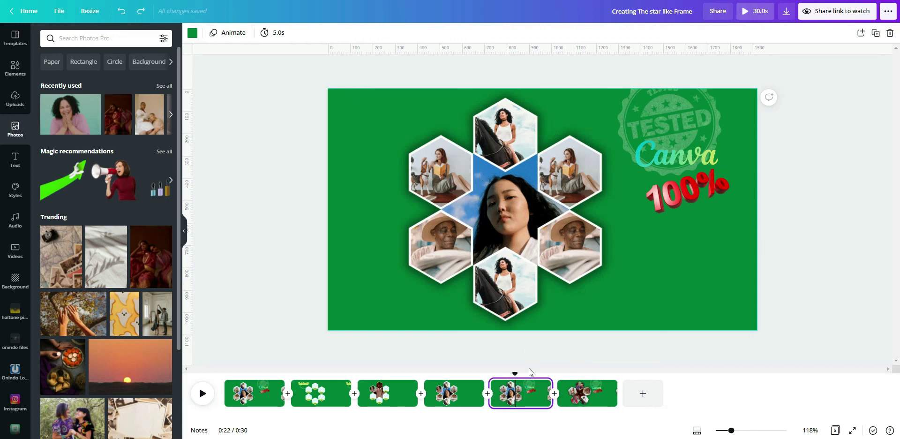
click(585, 393)
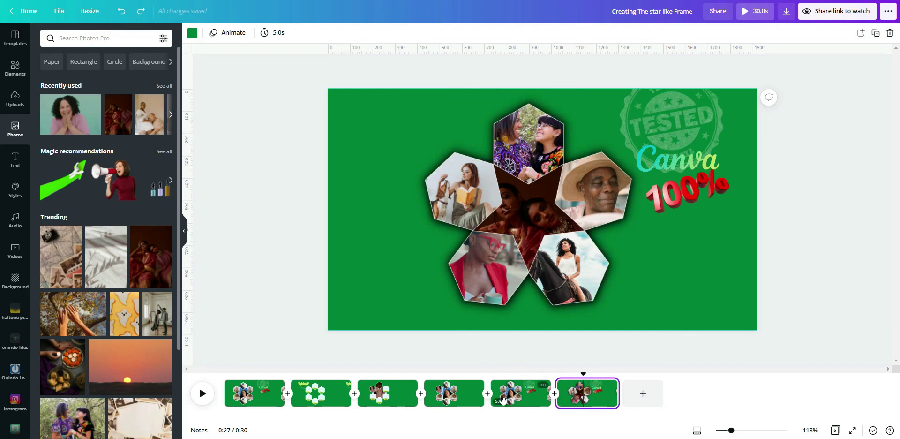
click(462, 393)
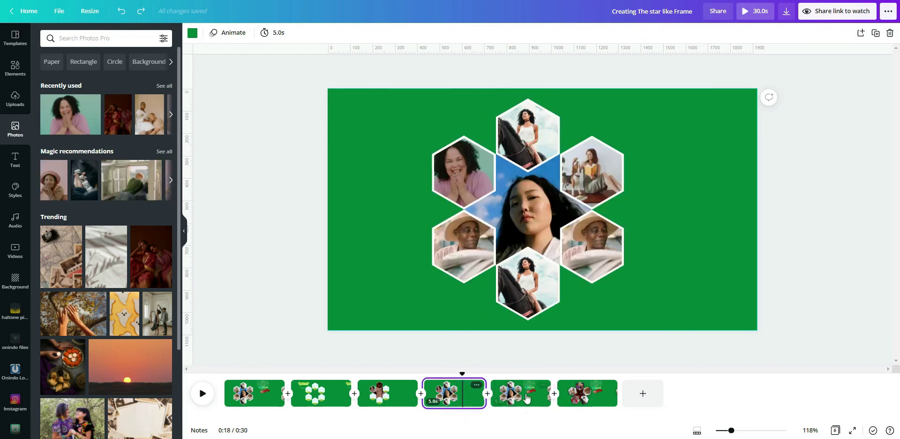